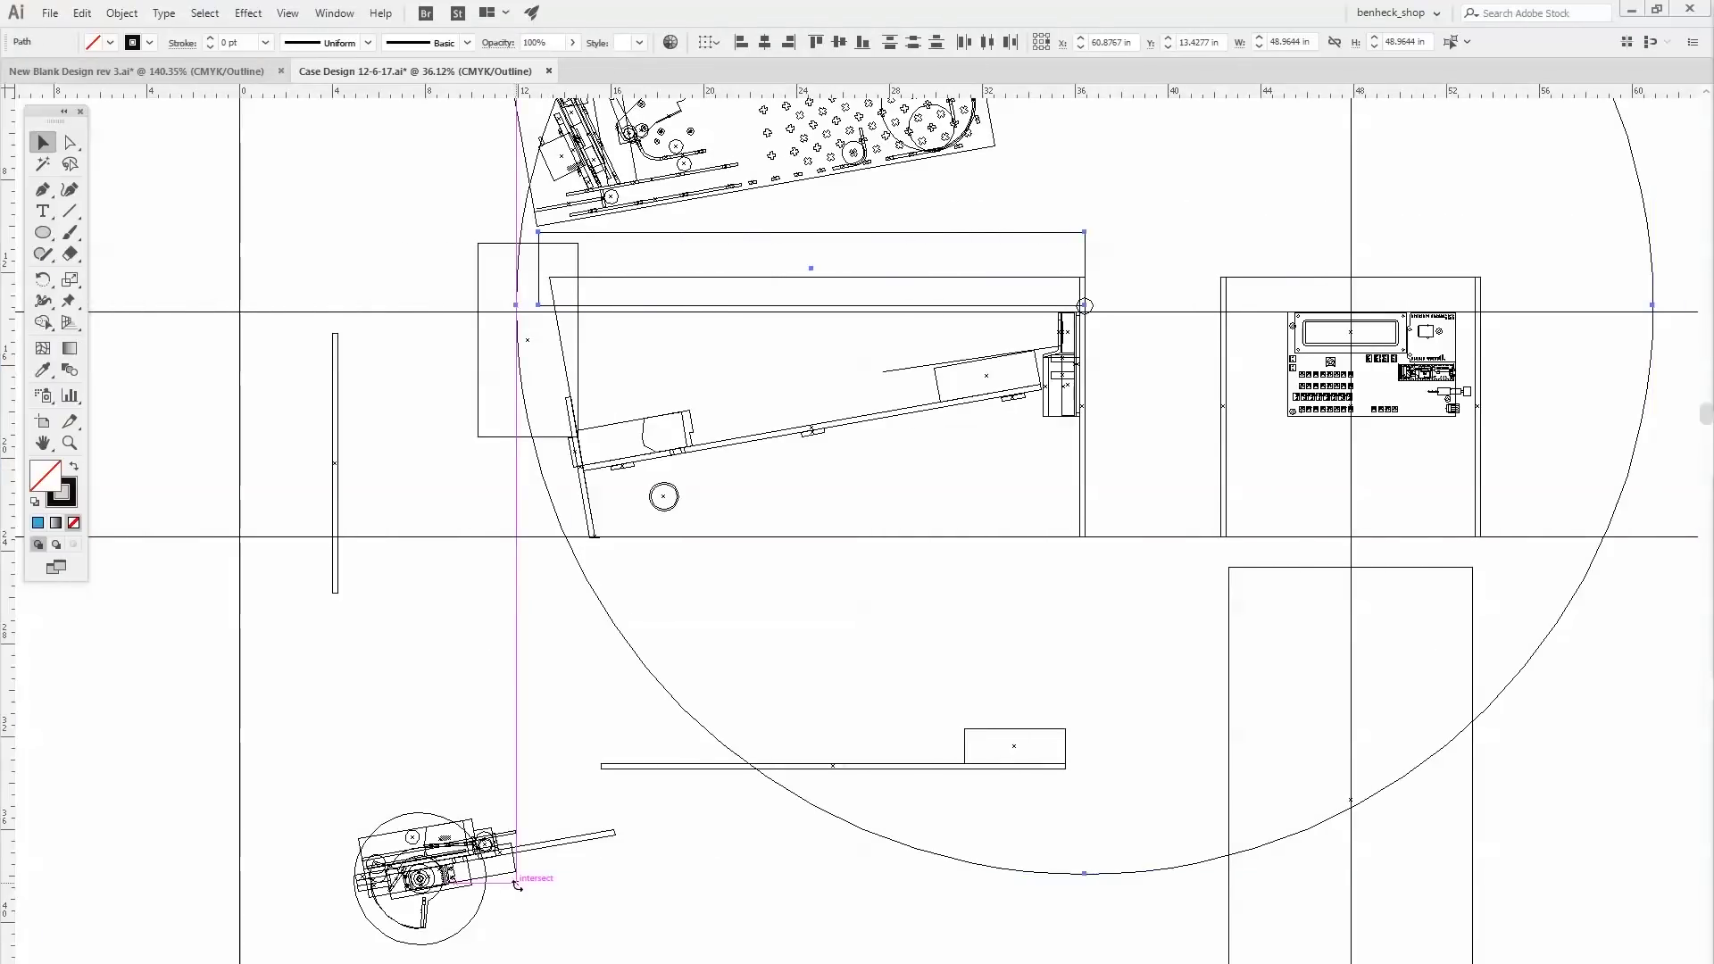
Abandon the freehand 12° tilt of the playfield outline and zoom onto the cabinet's front top corner.
left_click_drag(517, 883, 689, 953)
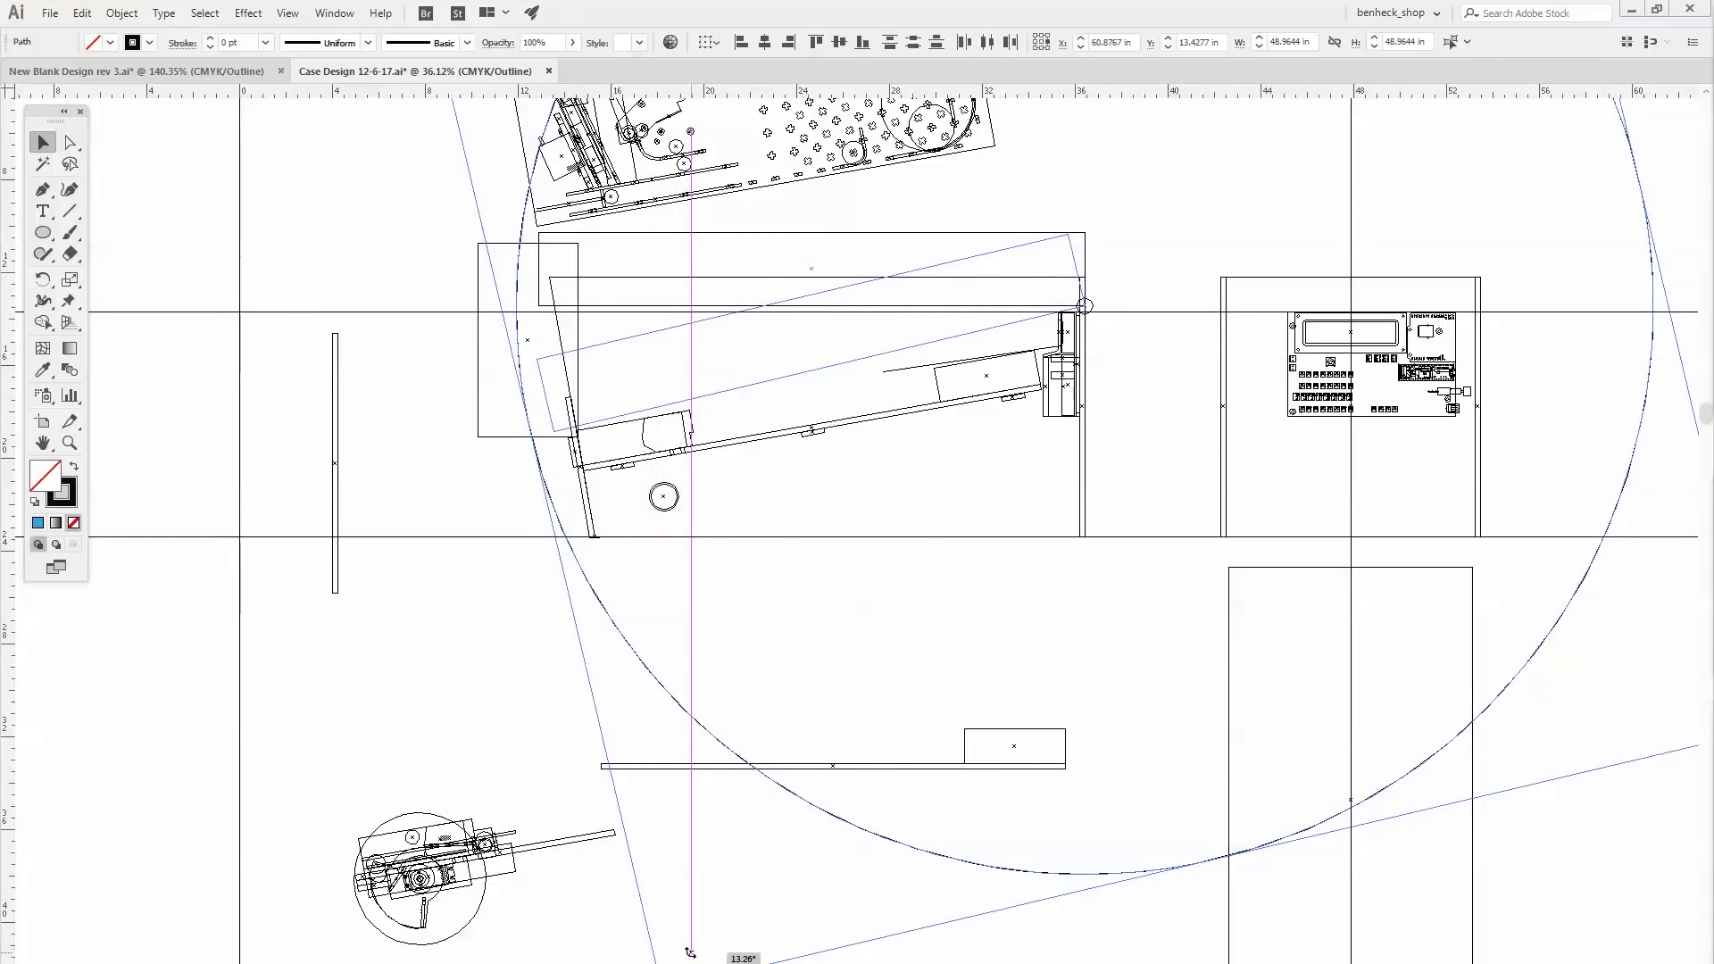
left_click_drag(690, 953, 683, 948)
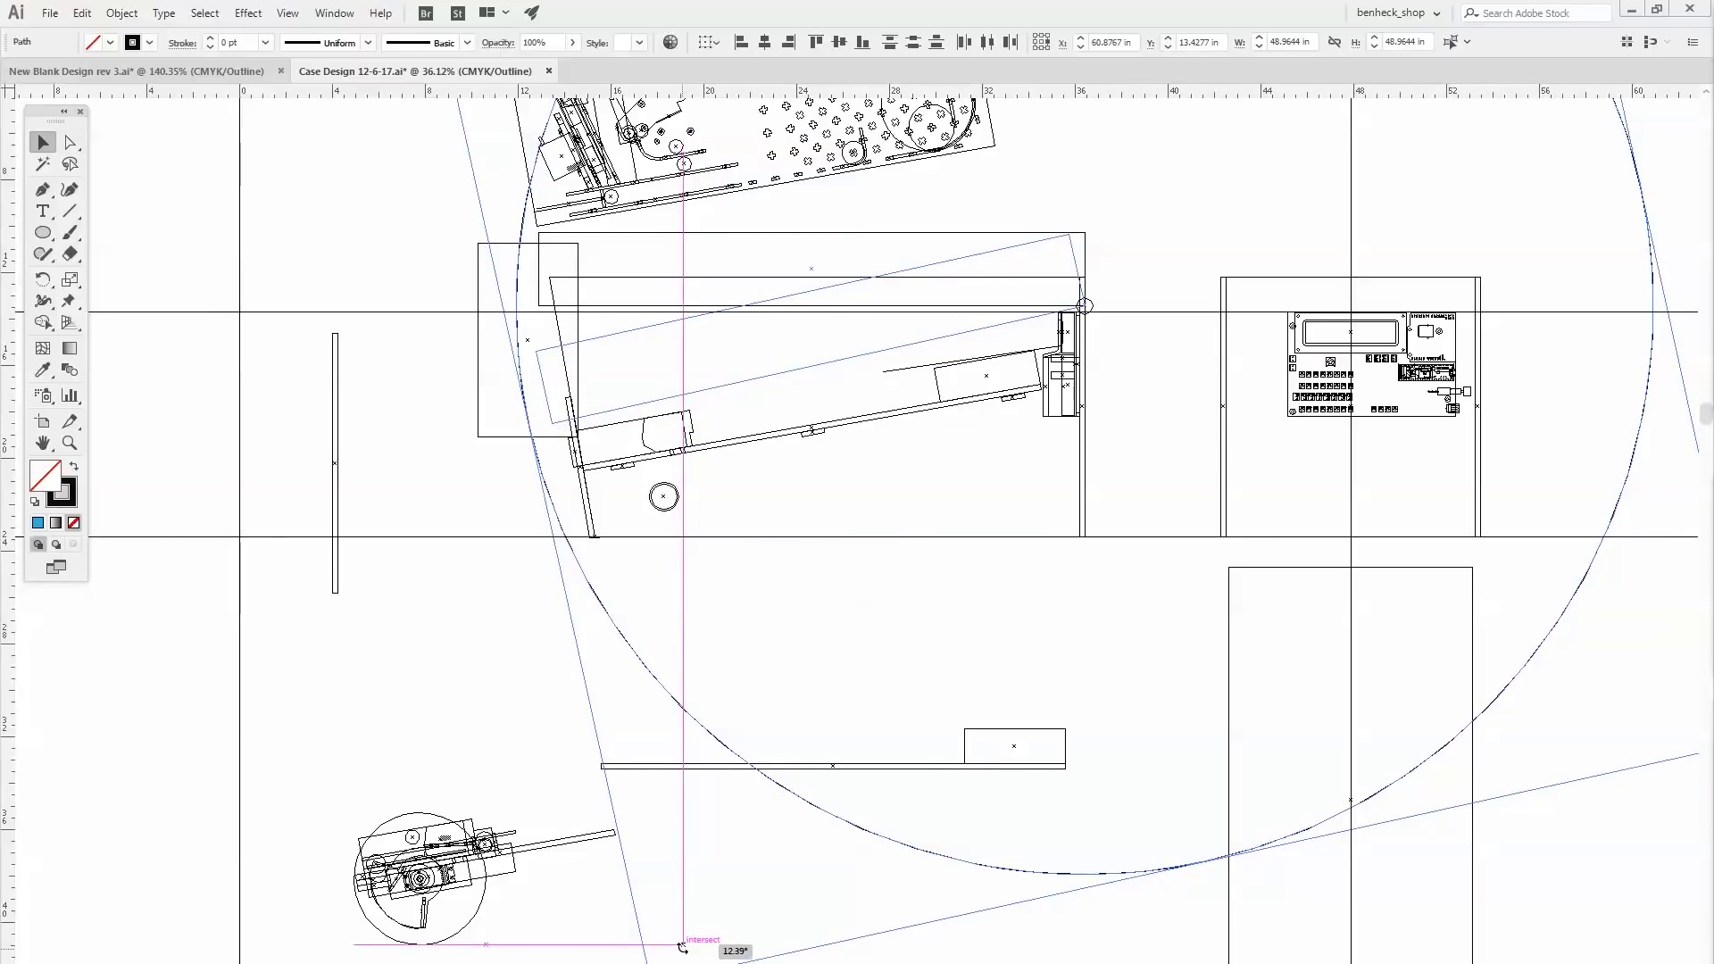
key("Escape")
scroll(760, 862, "up", 3)
key("z")
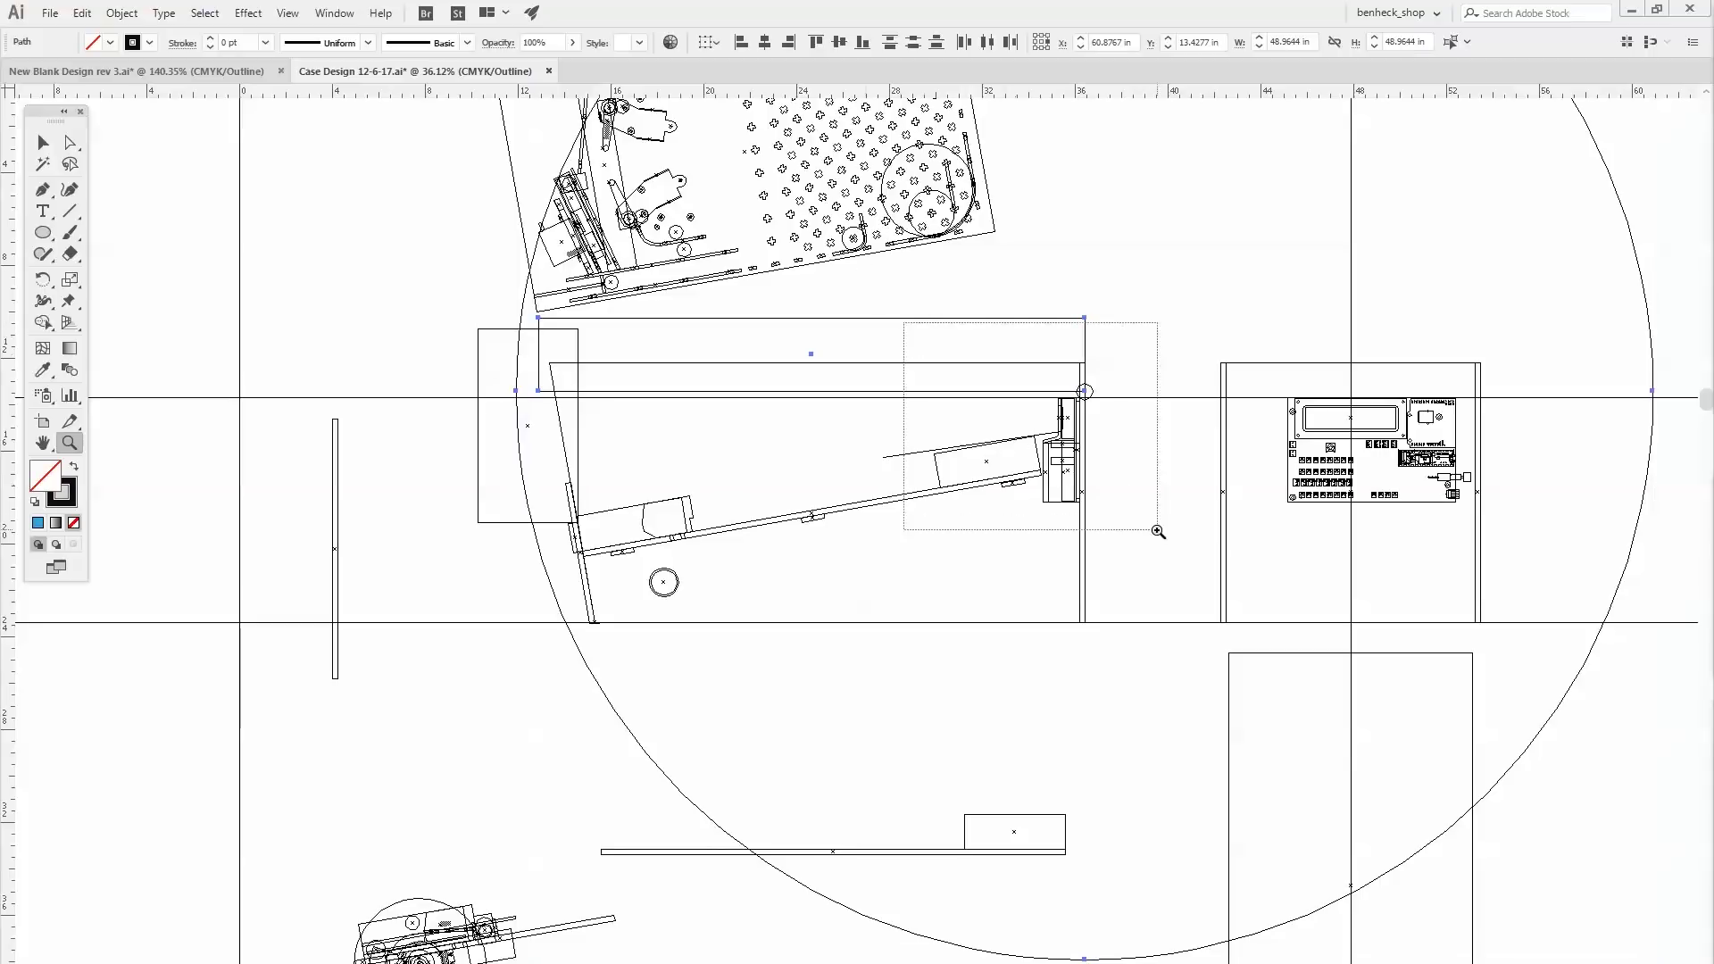
left_click_drag(1157, 531, 1157, 531)
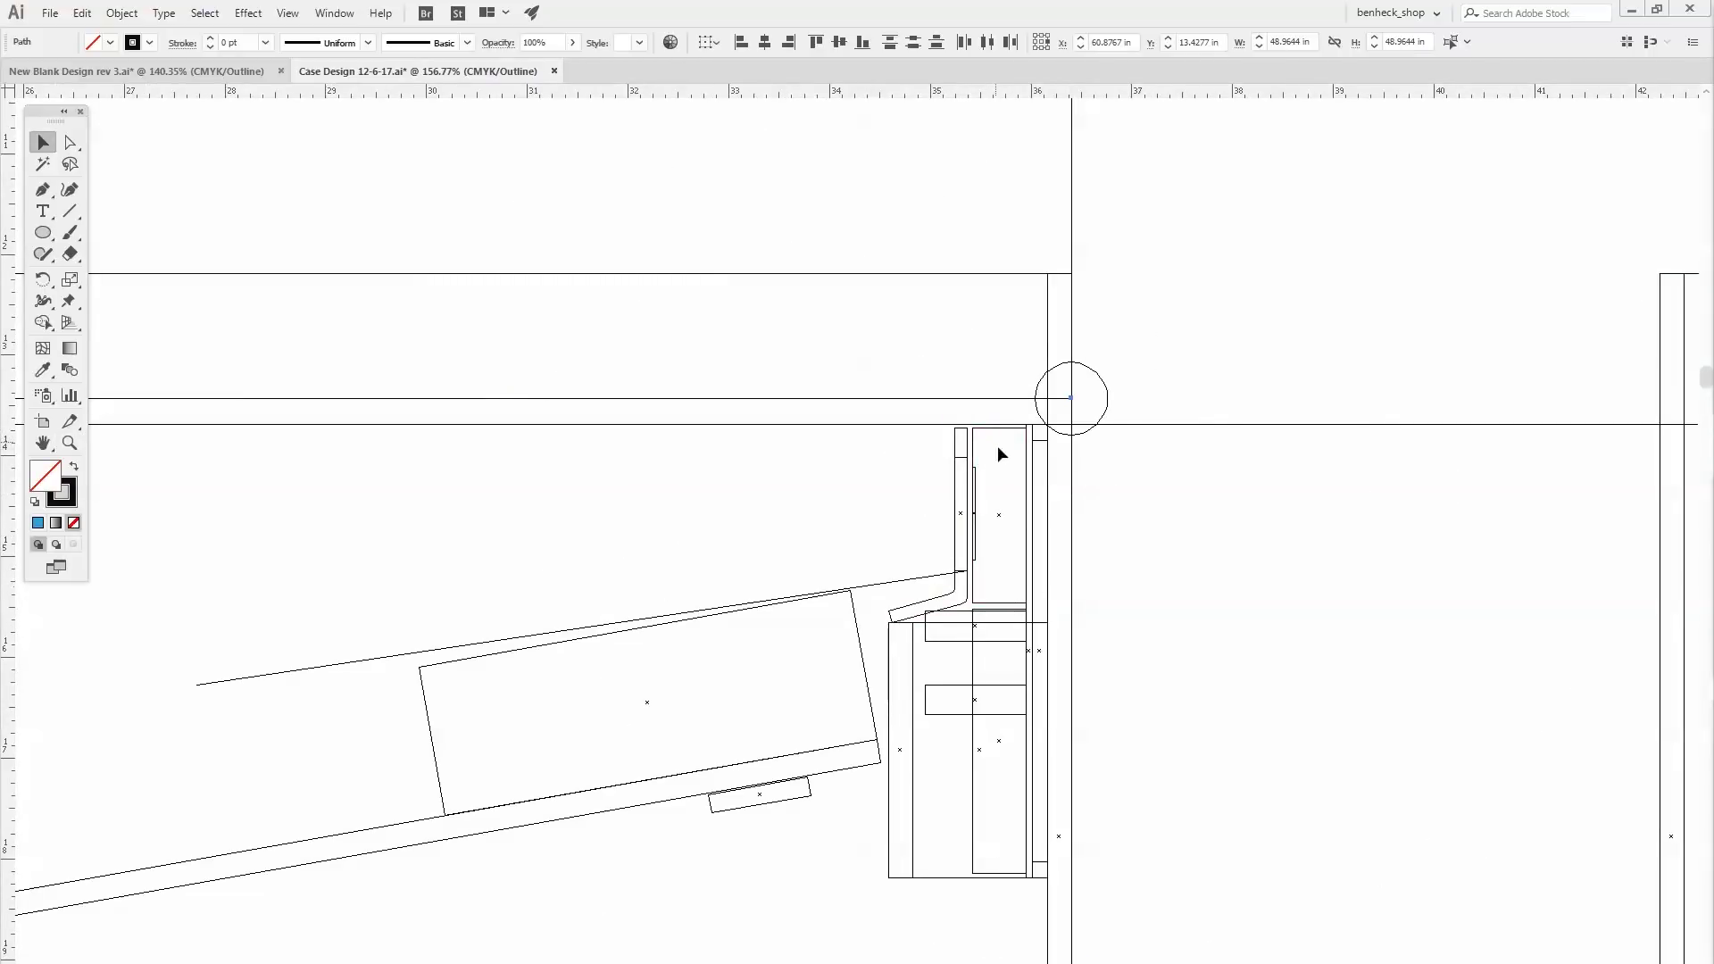
Rotate the playfield rectangle about the front corner, trying 10° and 15° before settling on 12°.
key("Return")
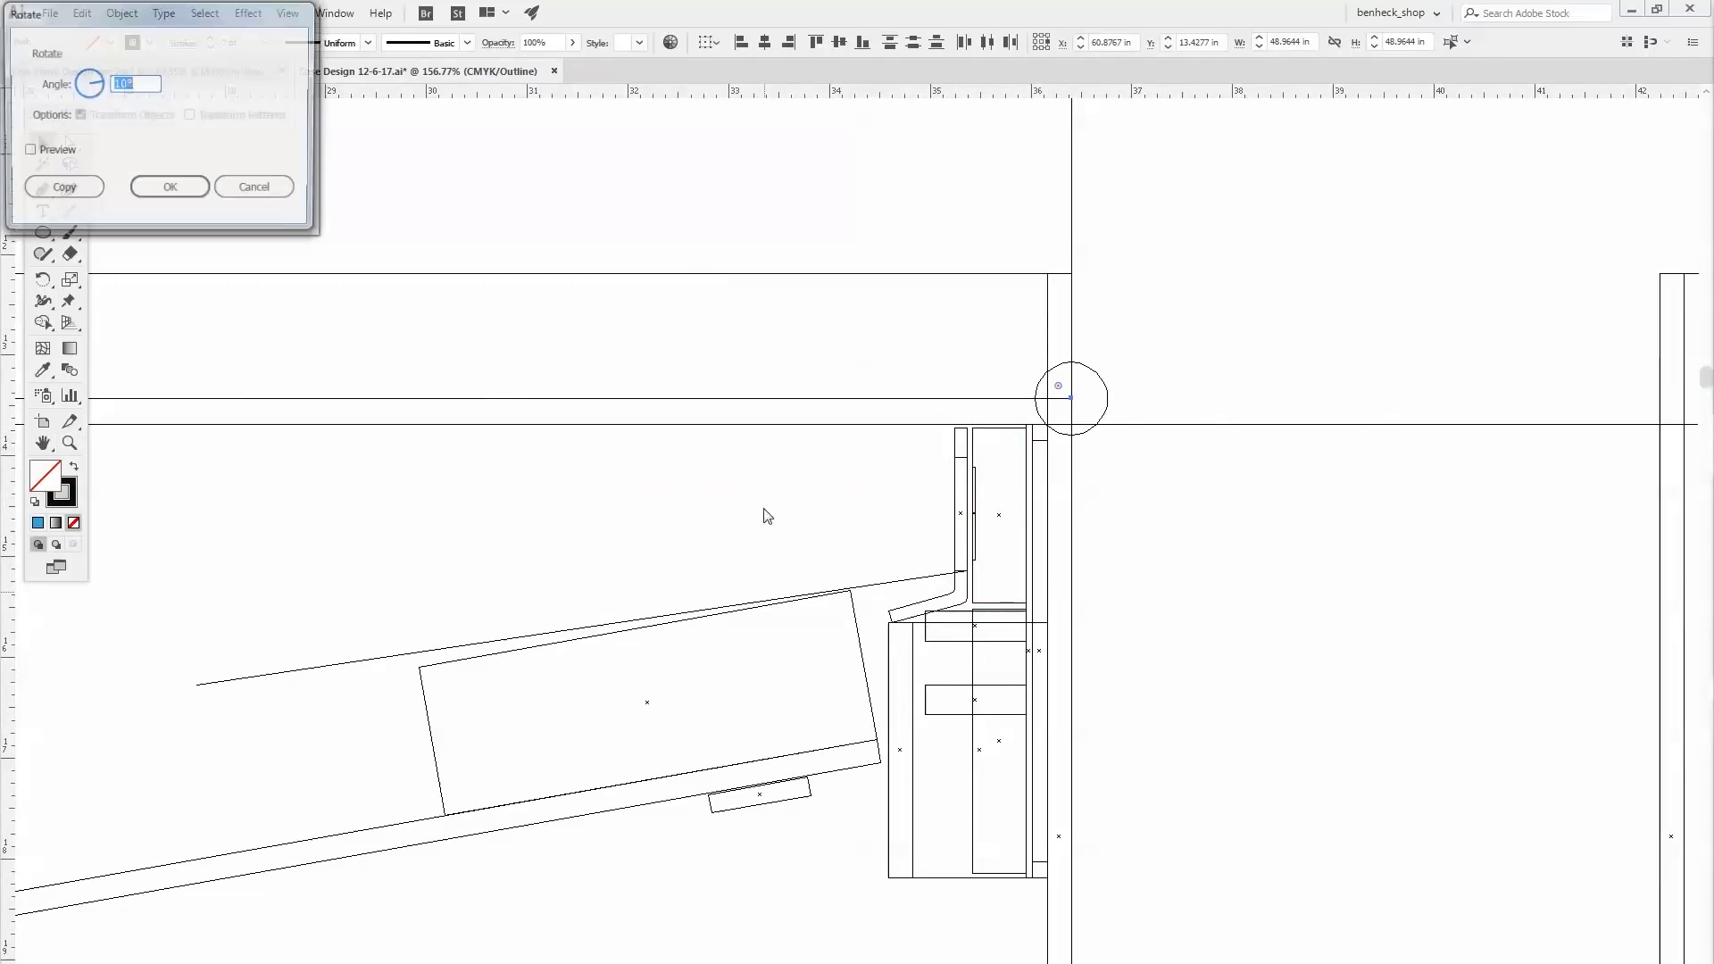
type("10")
key("Return")
key("ctrl+z")
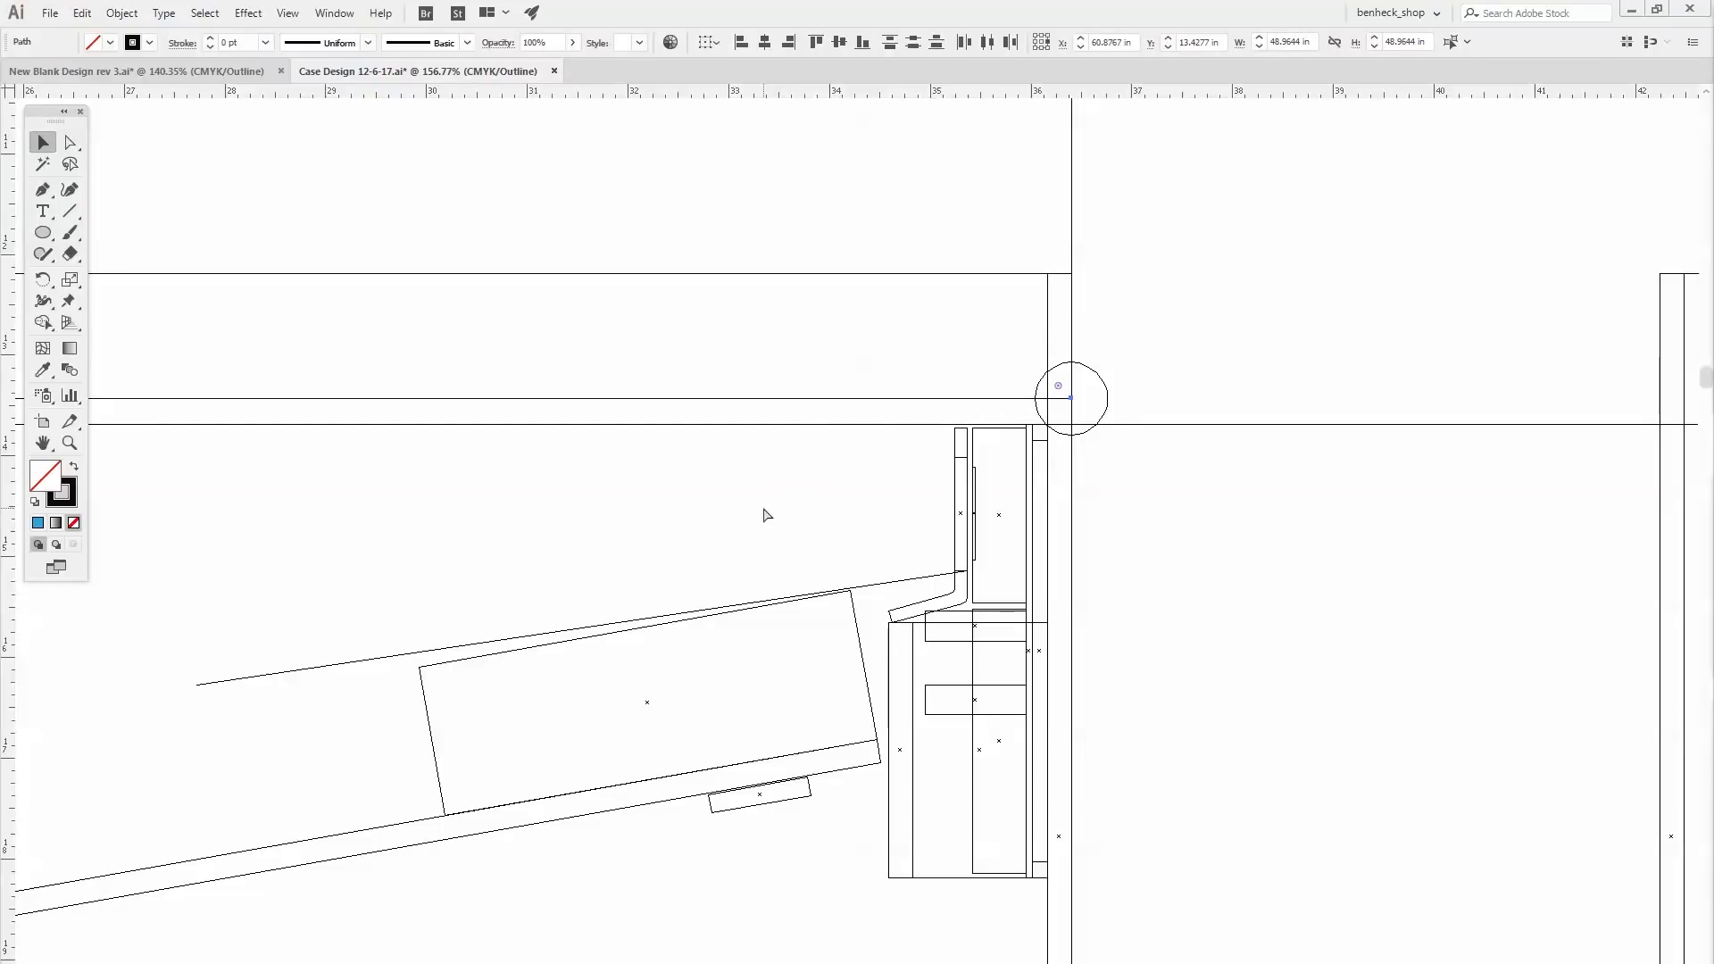
key("Return")
type("15")
key("Return")
key("ctrl+z")
key("Return")
type("12")
key("Return")
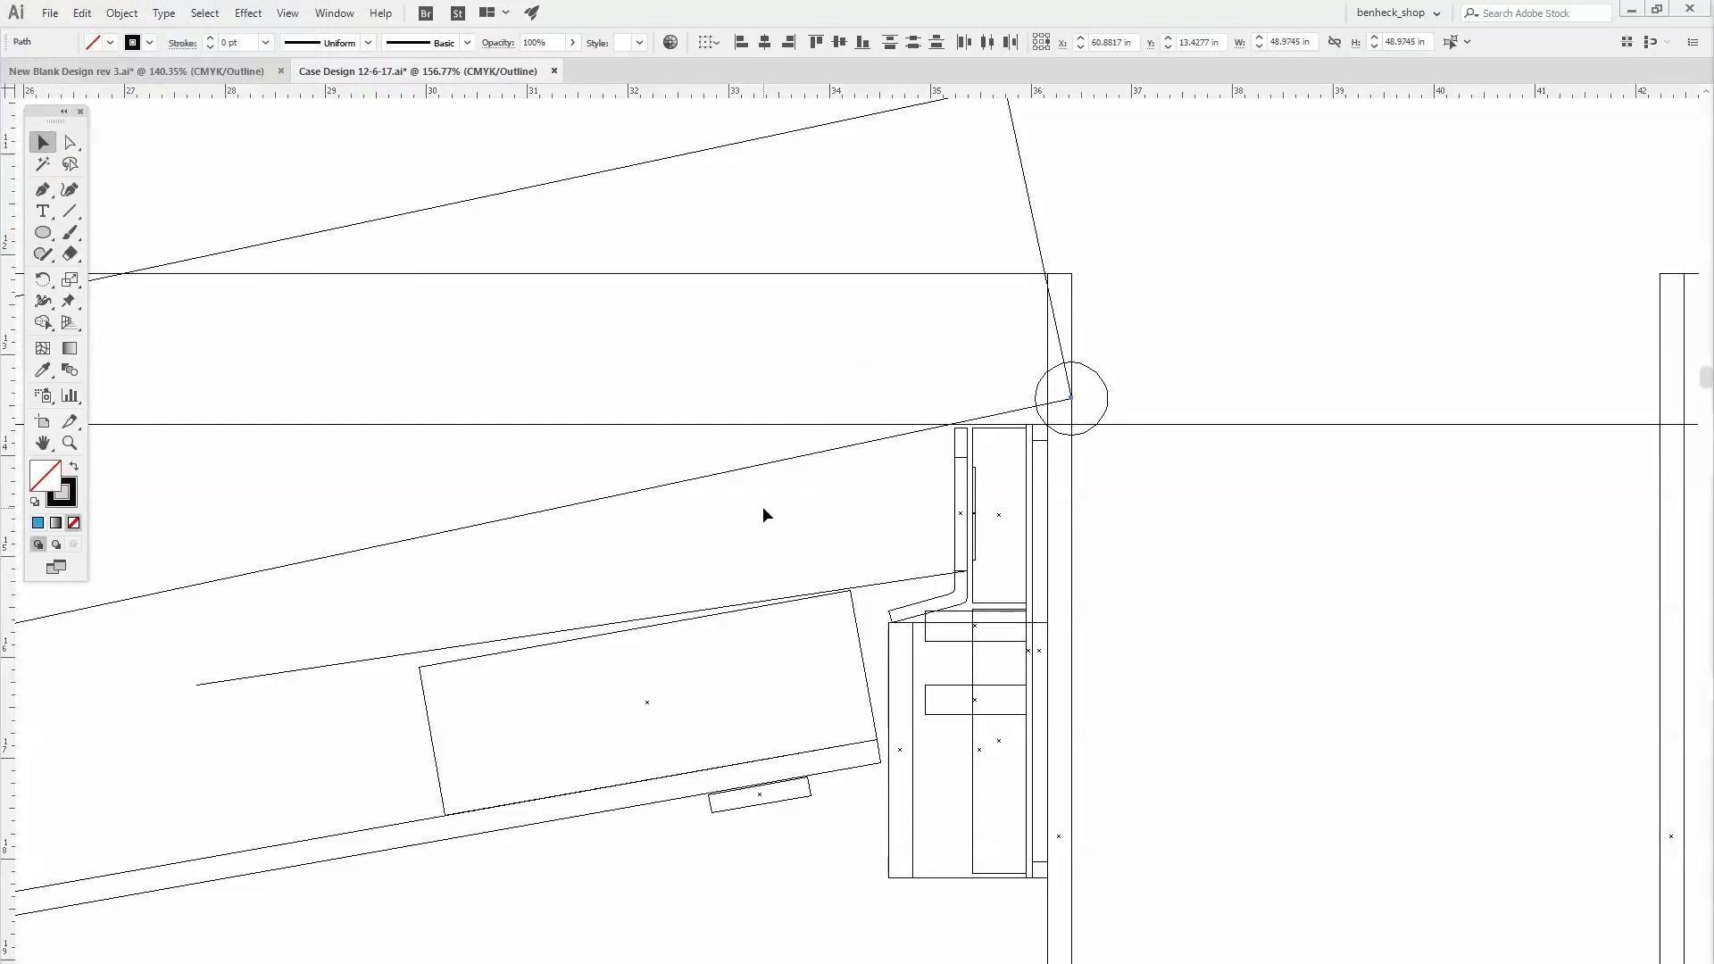
Zoom around the playfield's low end to inspect the tilted outline.
key("ctrl+minus")
key("ctrl+minus")
key("ctrl+minus")
key("ctrl+minus")
key("ctrl+minus")
key("z")
left_click_drag(809, 501, 1094, 850)
key("ctrl+minus")
left_click_drag(658, 321, 987, 907)
key("v")
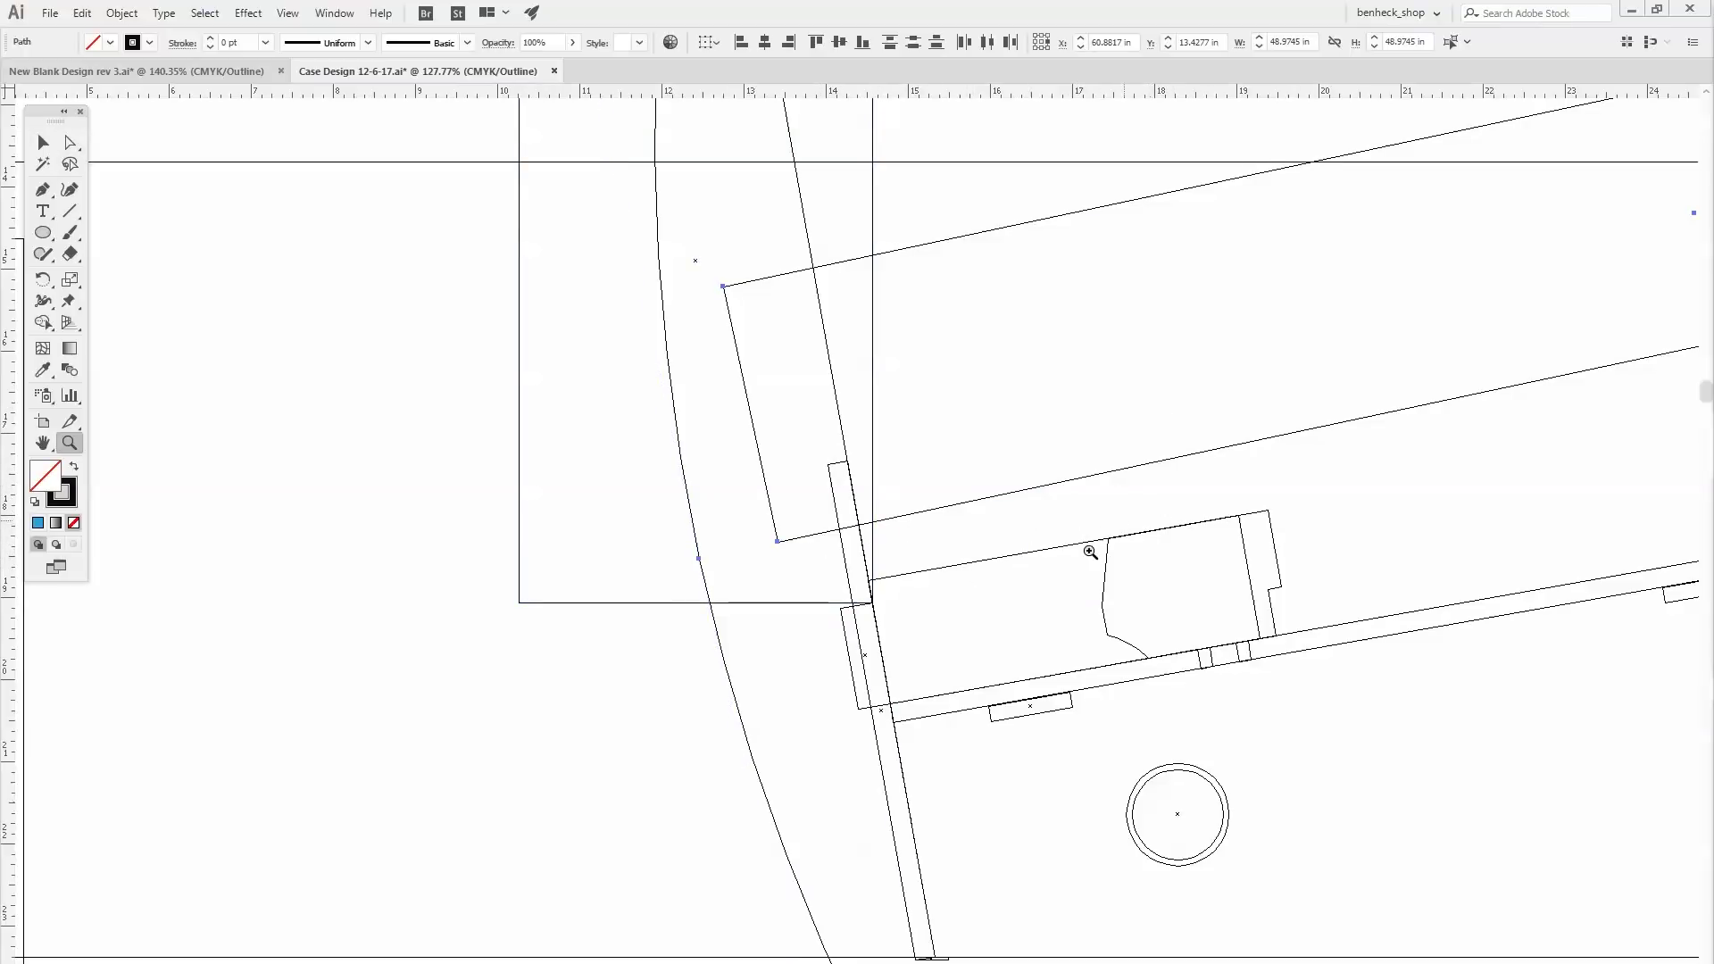
key("ctrl+minus")
key("ctrl+minus")
key("ctrl+minus")
key("ctrl+minus")
key("ctrl+minus")
scroll(623, 266, "up", 3)
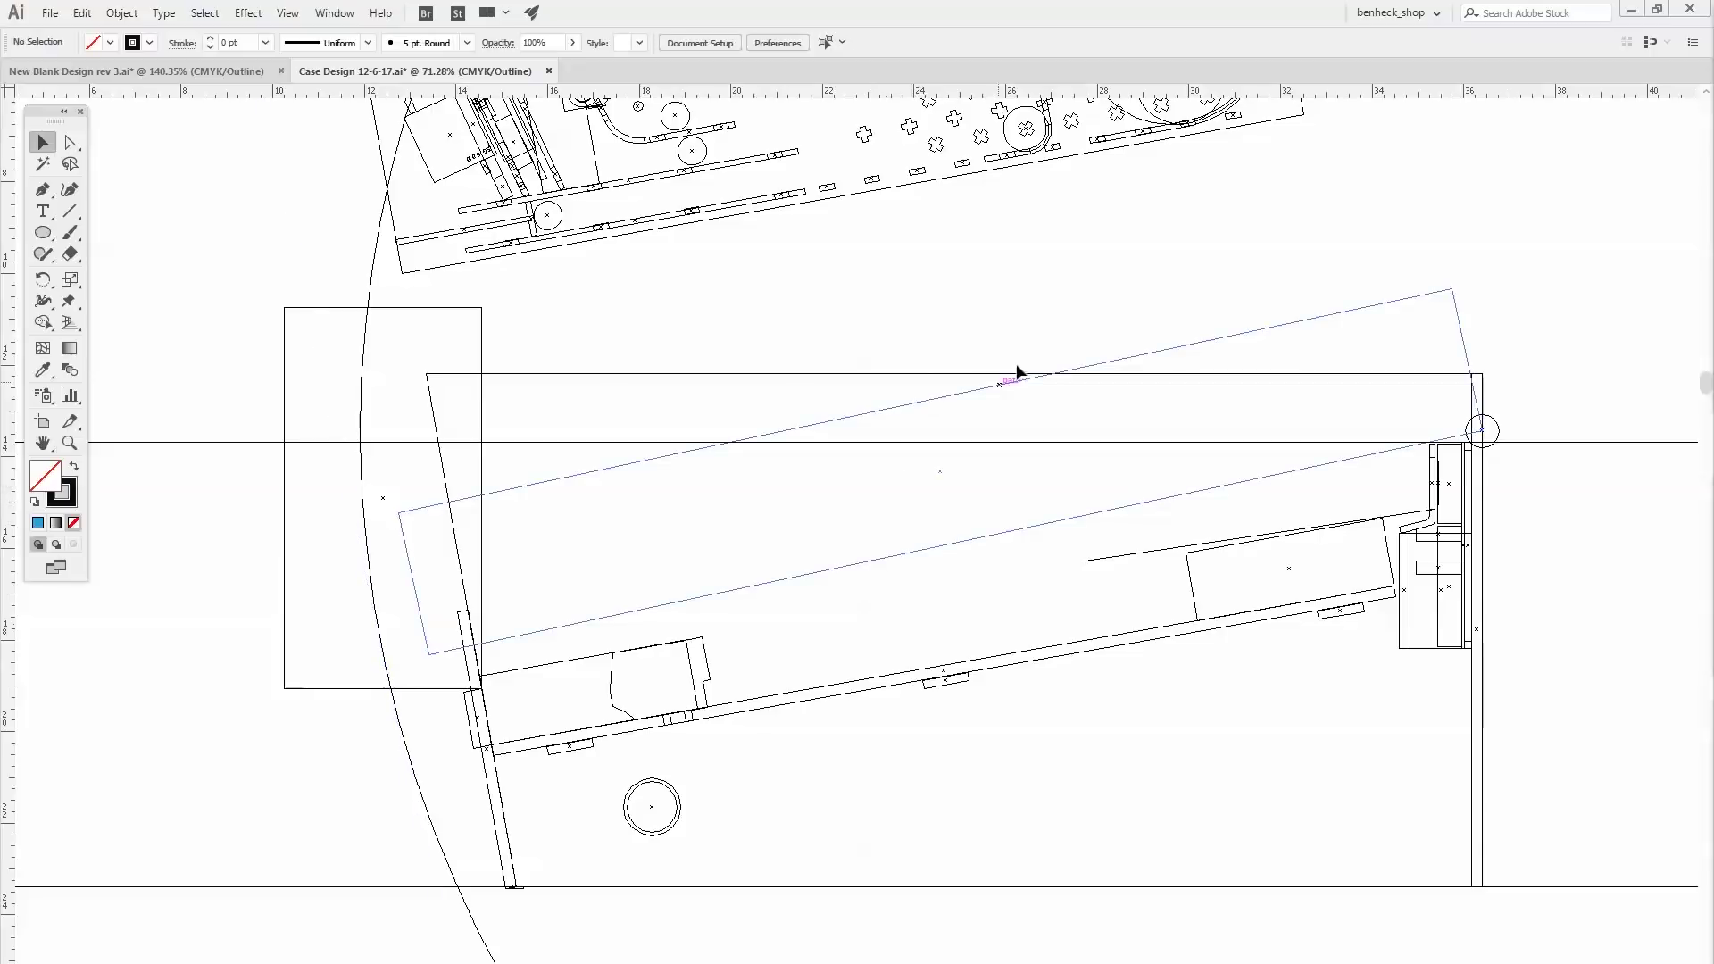
Add a '12 deg' text label above the tilted playfield.
left_click_drag(1202, 291, 1226, 317)
key("t")
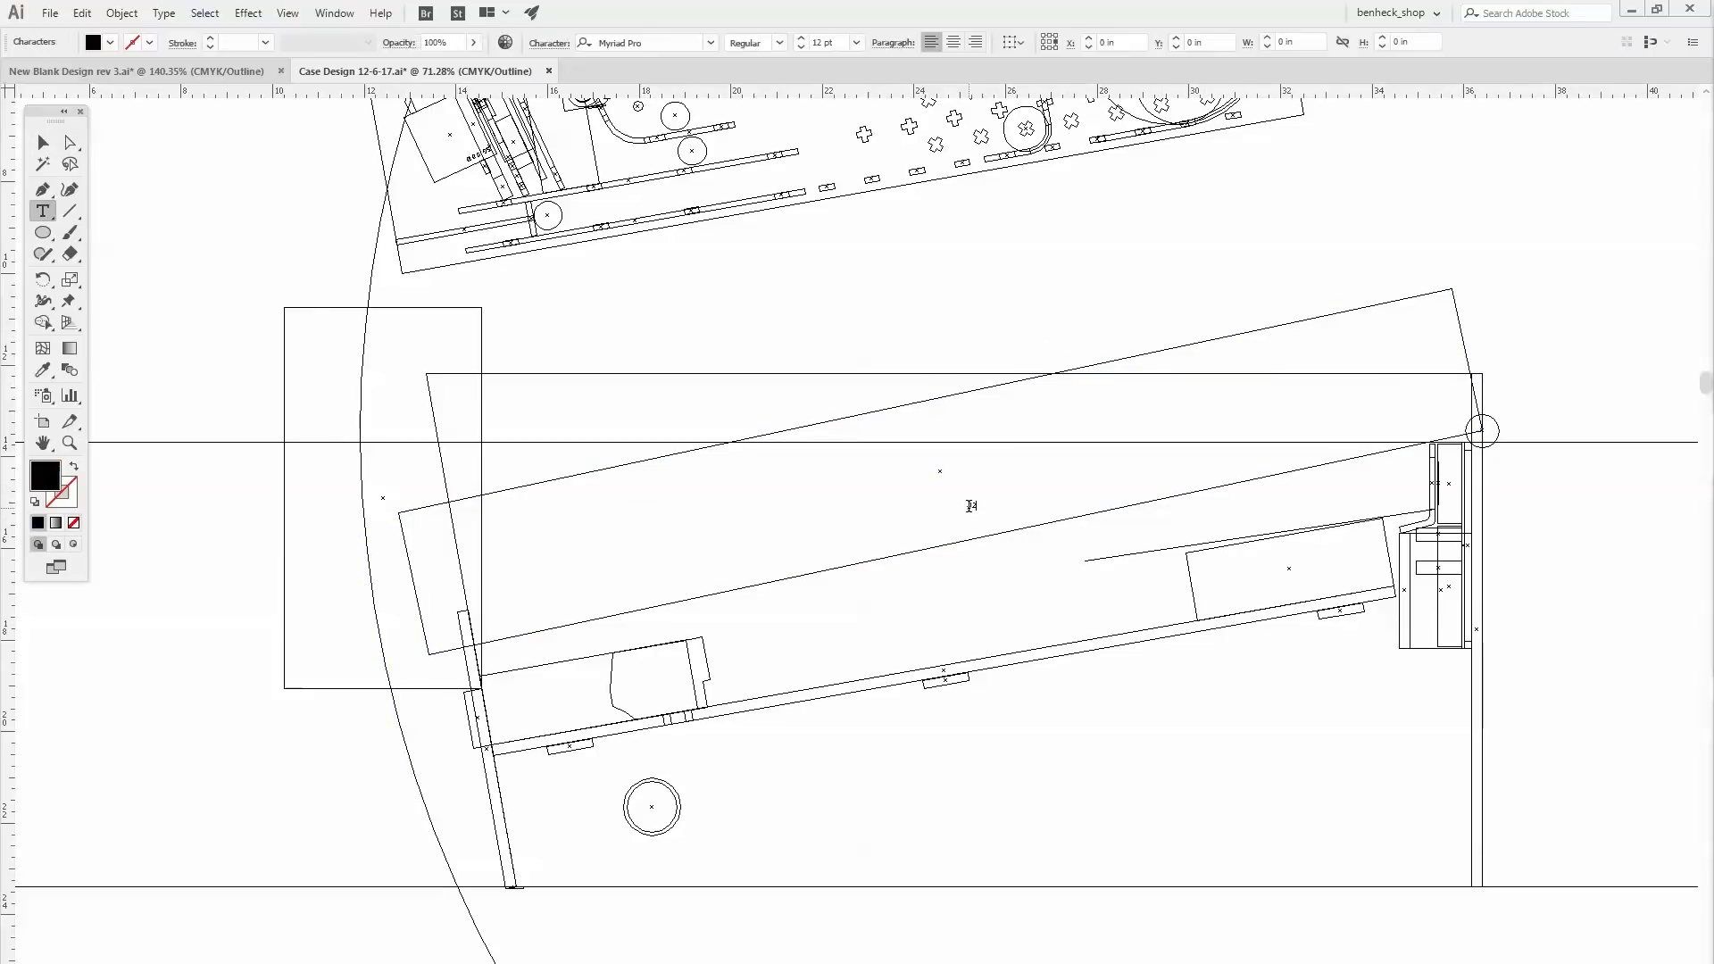
left_click(967, 506)
type("12")
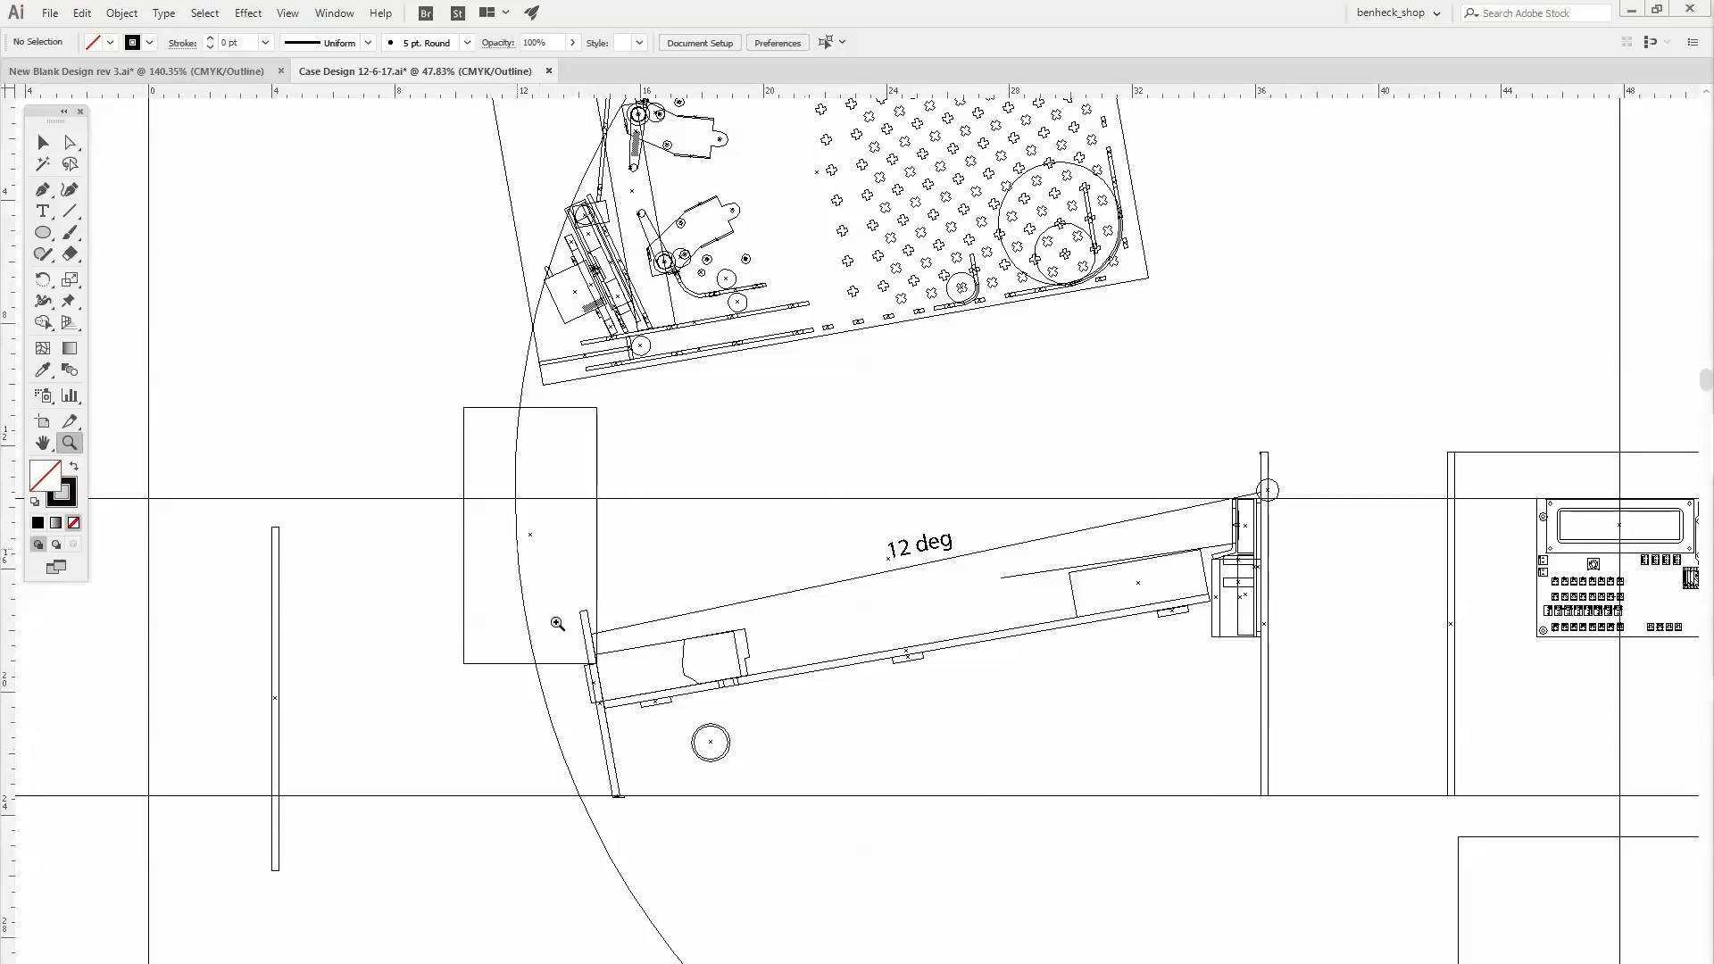
Shorten the narrow bar at the playfield's low end by dragging its top edge down.
left_click_drag(517, 544, 699, 733)
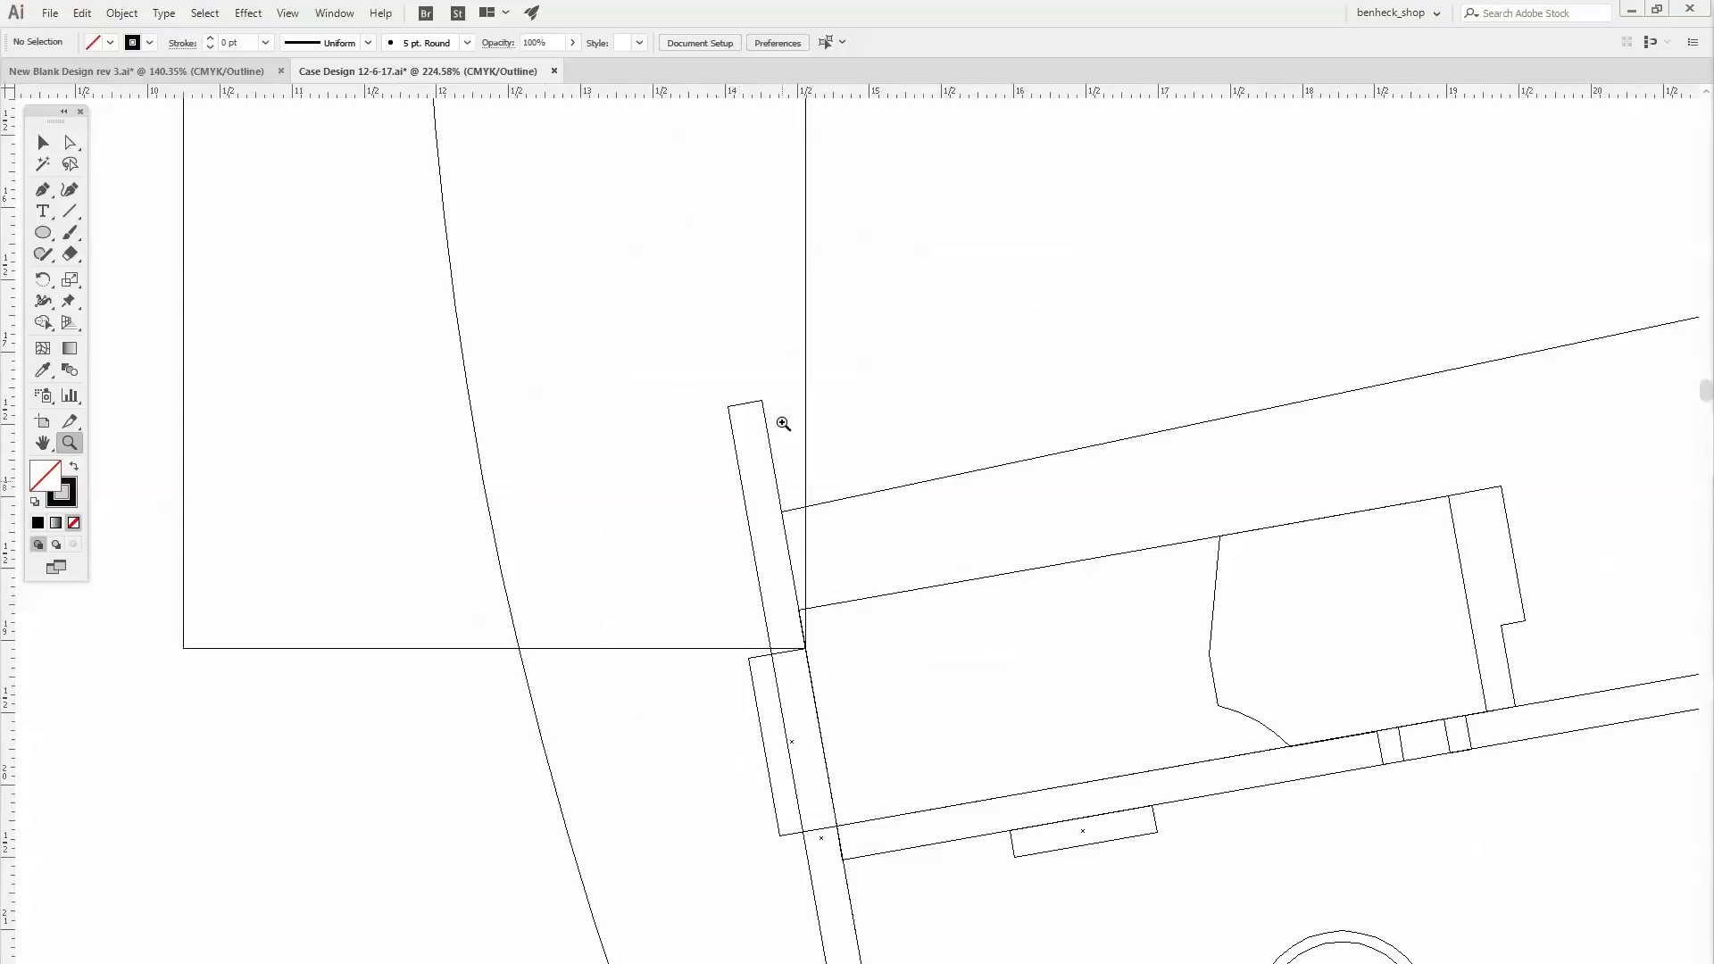
scroll(697, 464, "up", 3, "alt")
left_click_drag(851, 366, 850, 364)
left_click_drag(854, 325, 900, 576)
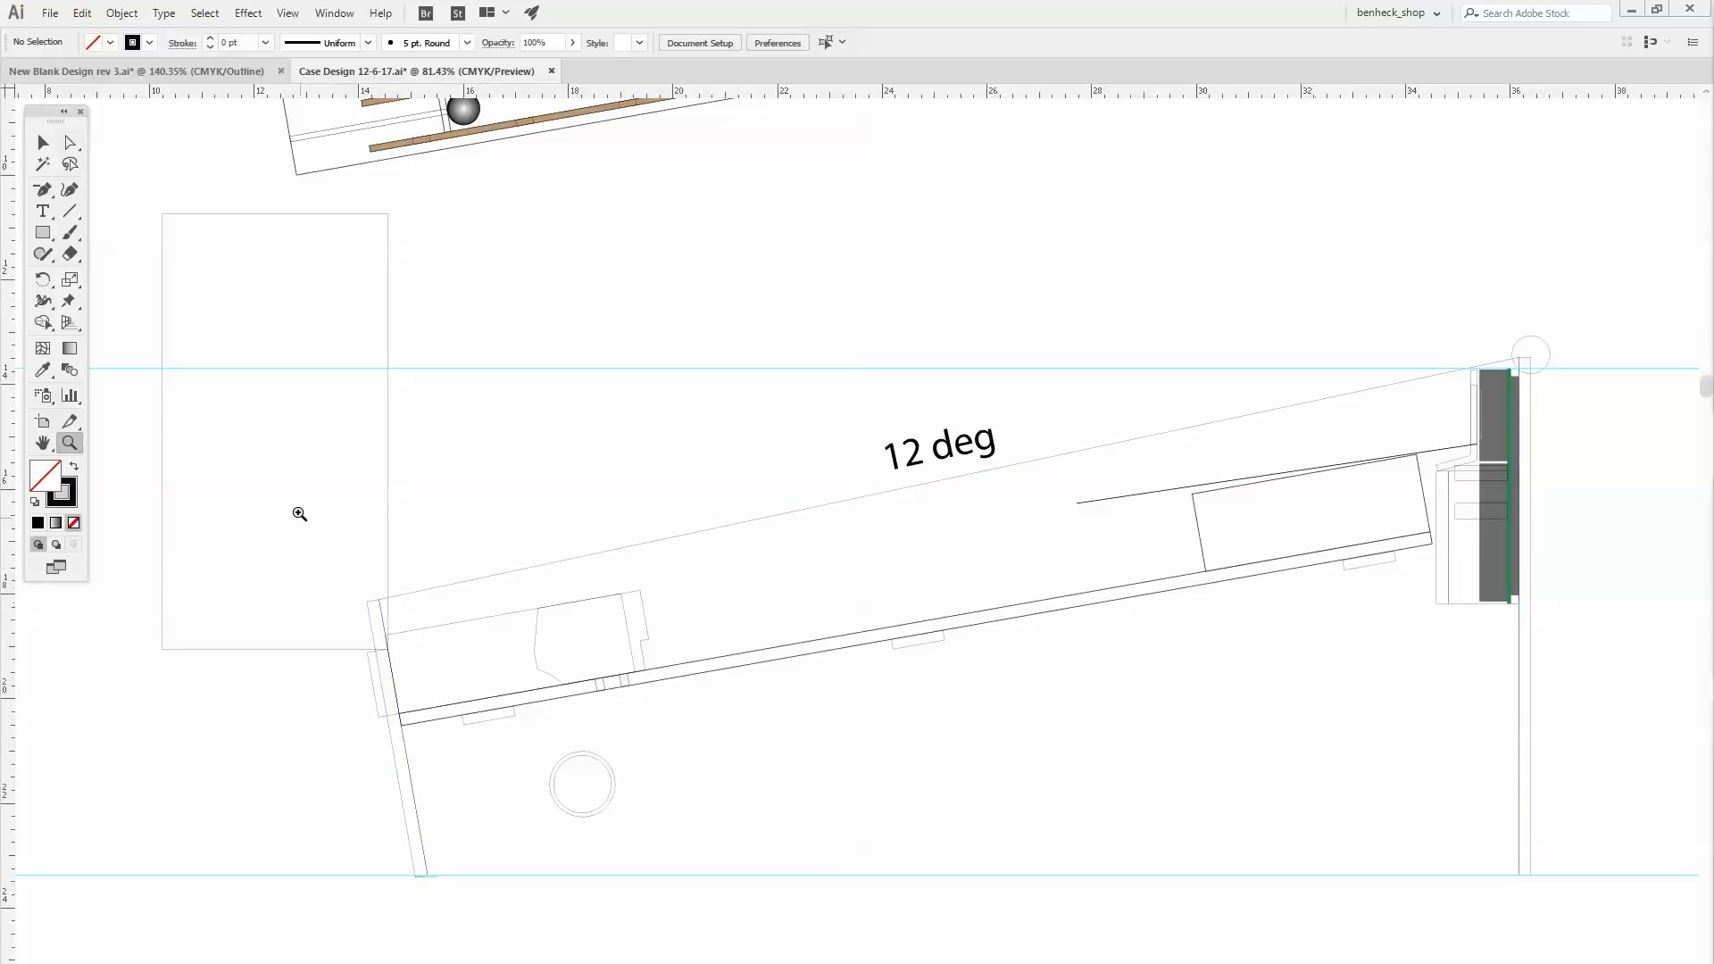
left_click_drag(541, 902, 541, 902)
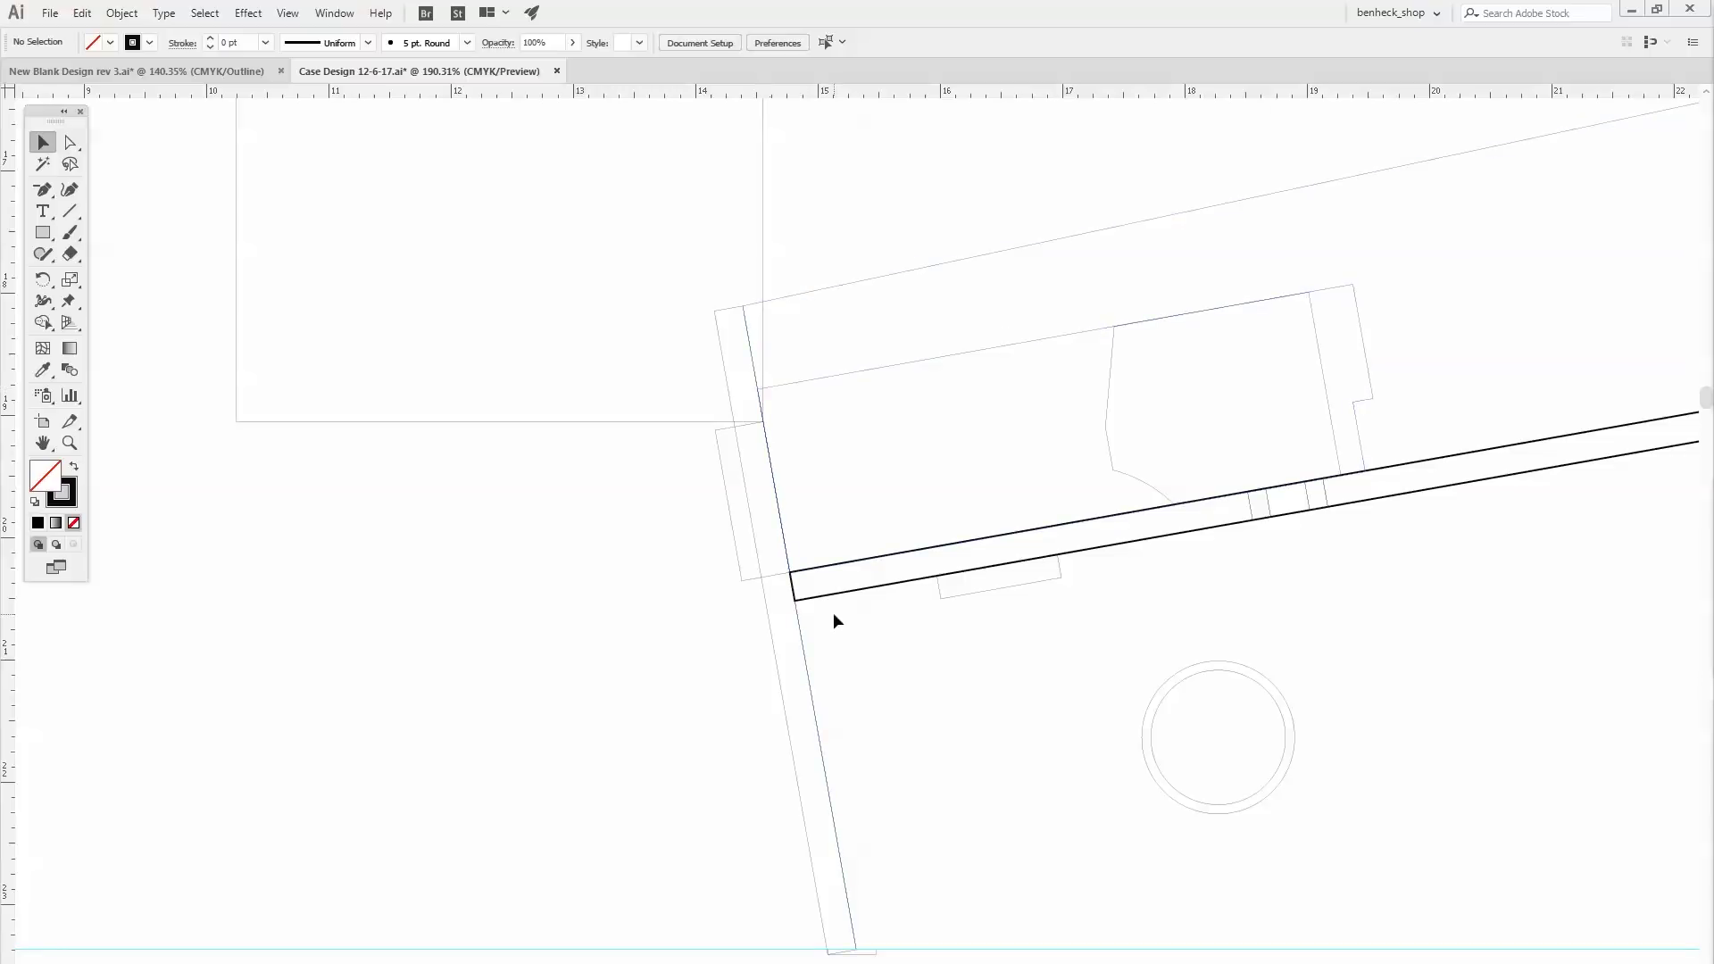
left_click(966, 558, "alt")
left_click_drag(554, 295, 1186, 709)
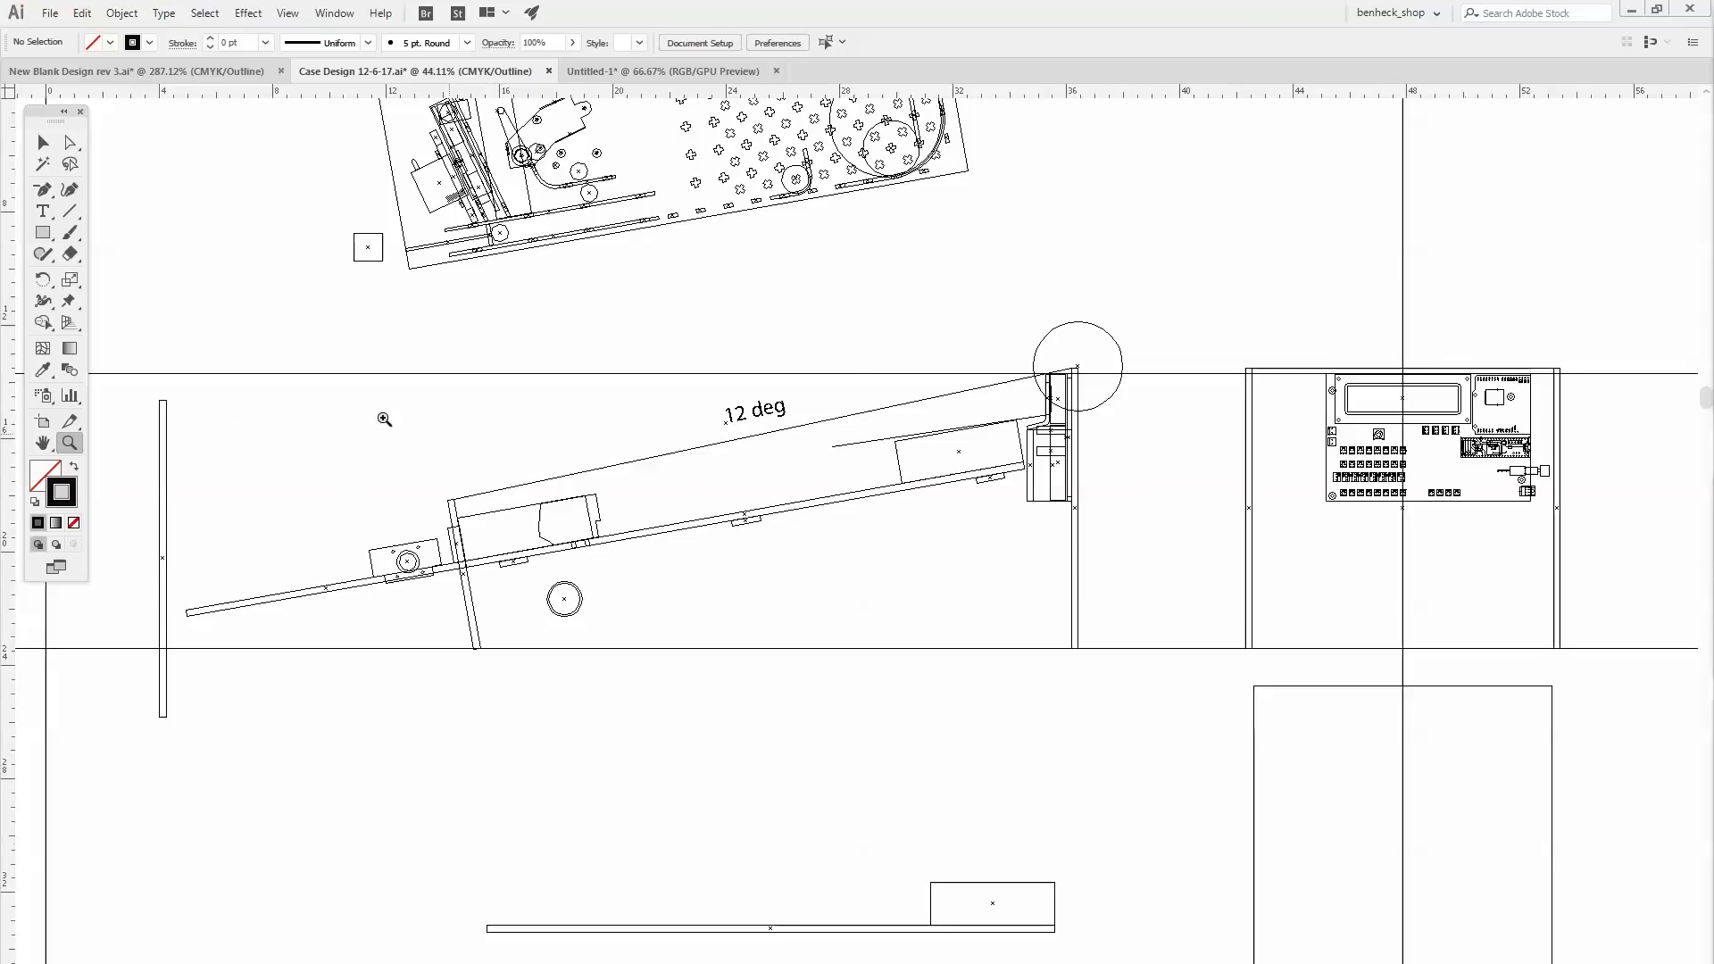
Inspect the shooter plate parts and small mounting hole in New Blank Design rev 3.
left_click_drag(145, 337, 794, 804)
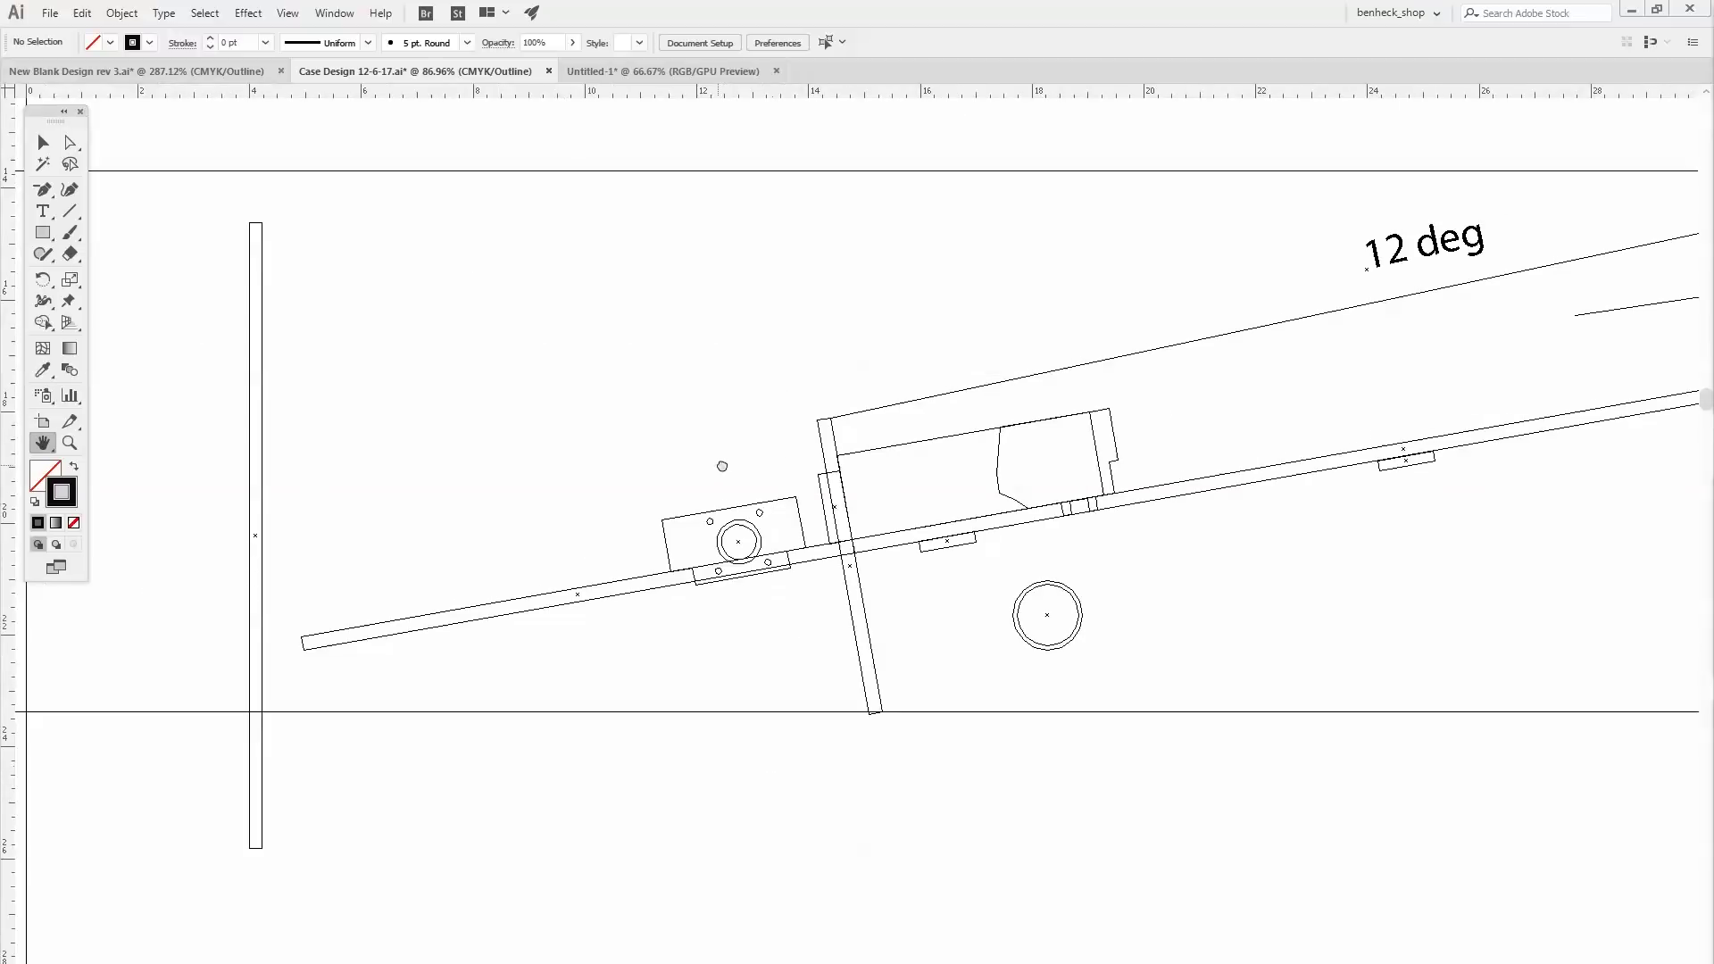
left_click(239, 71)
key("ctrl+minus")
key("ctrl+minus")
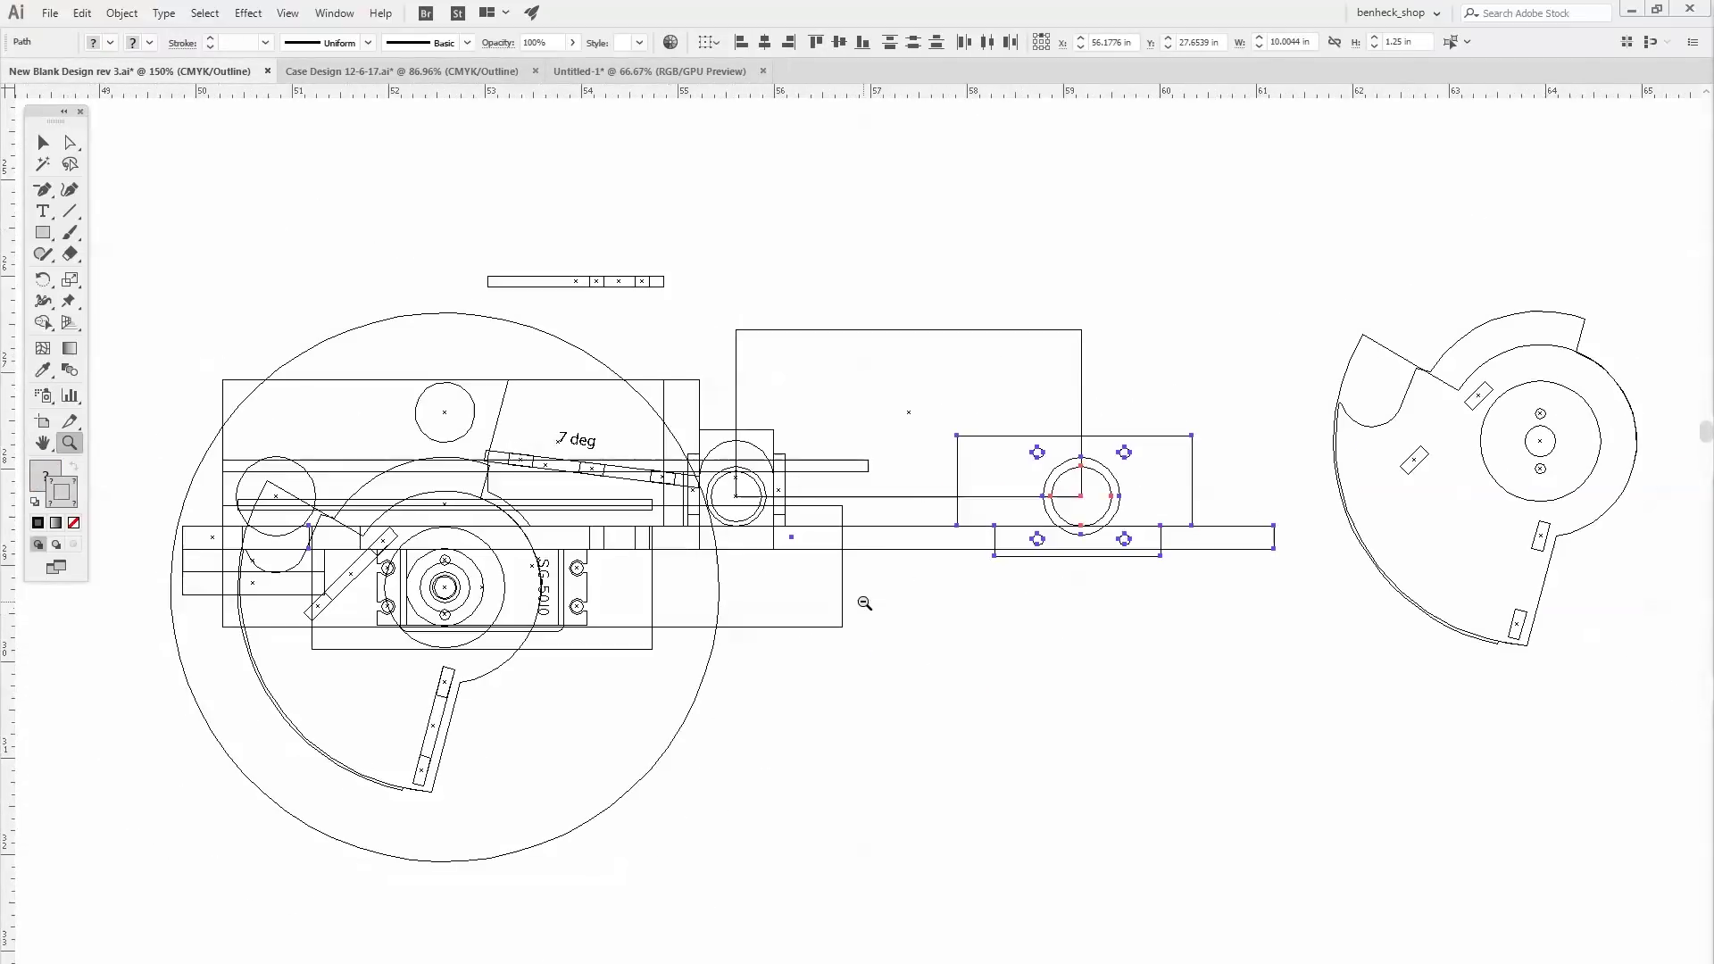
key("v")
left_click(880, 612)
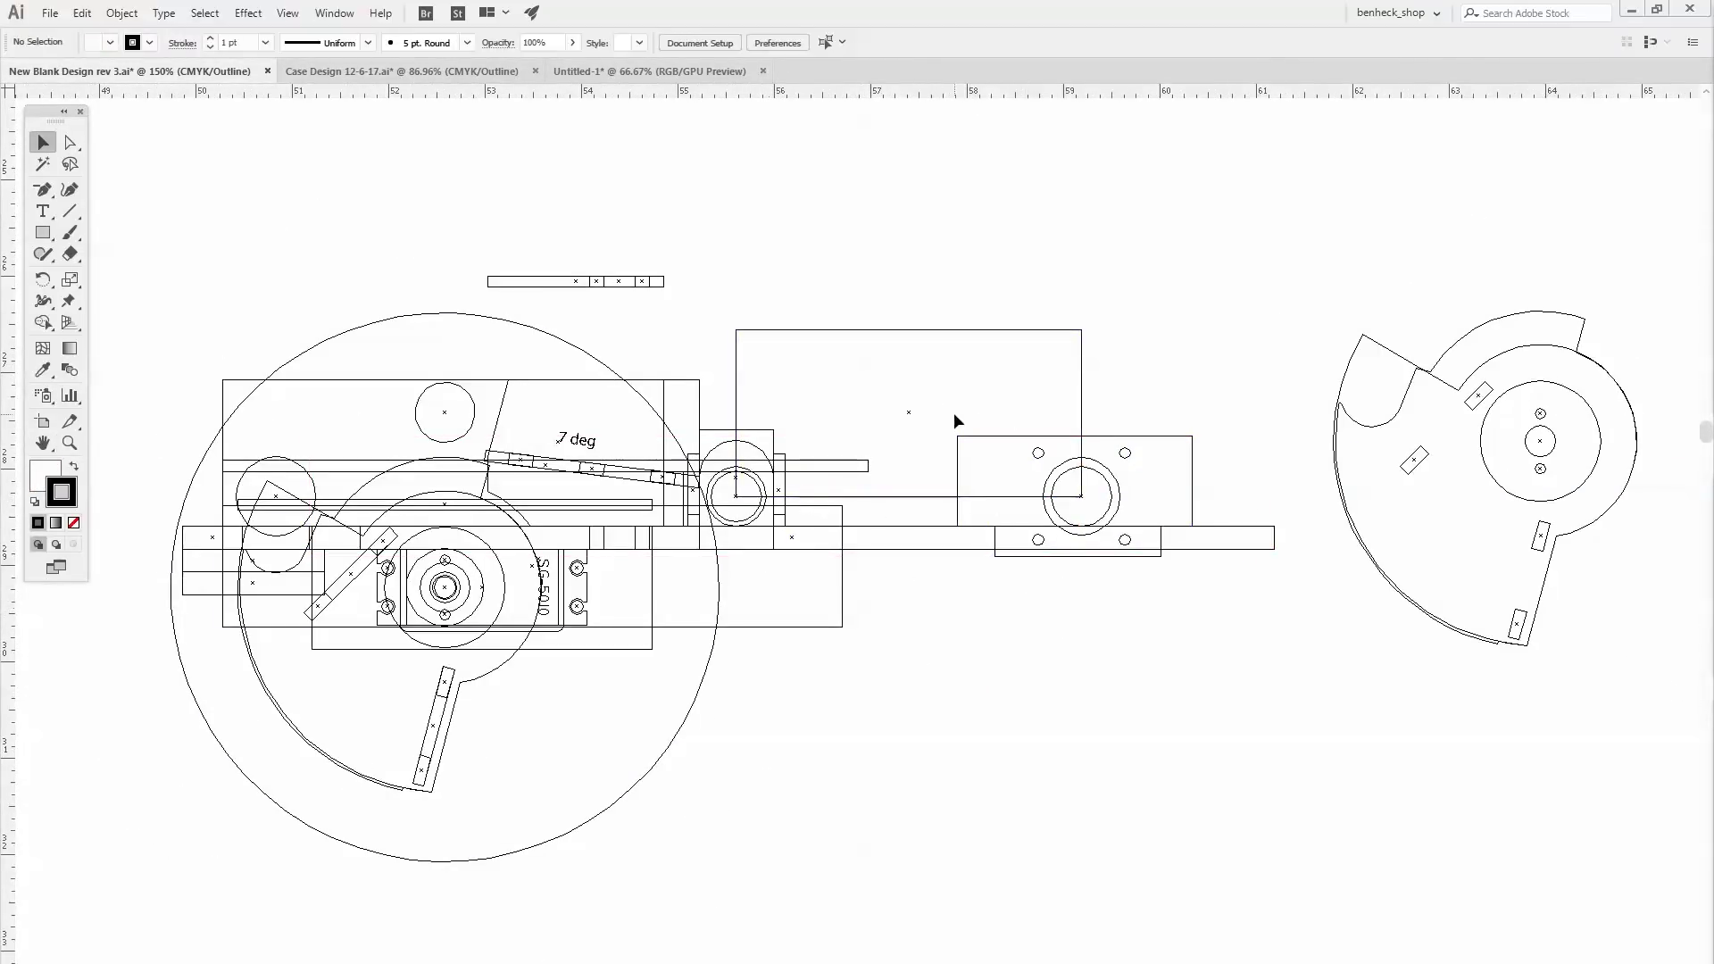
left_click_drag(1186, 565, 1188, 568)
left_click(1205, 647)
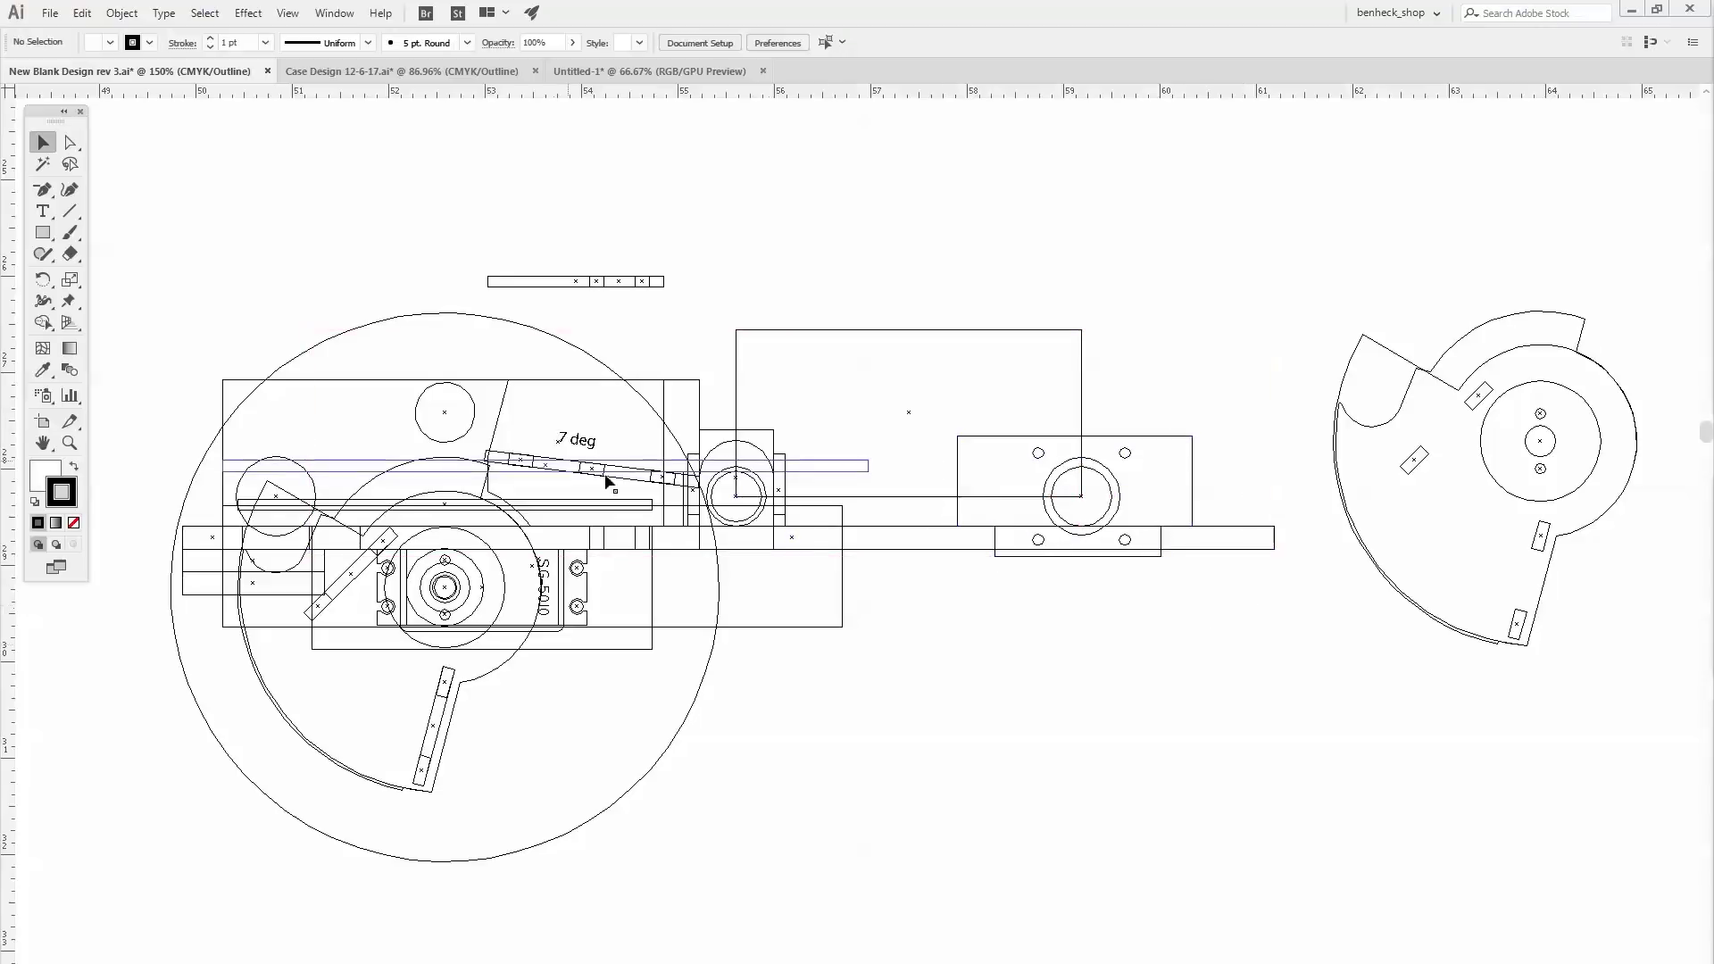
left_click(754, 487)
left_click(801, 276)
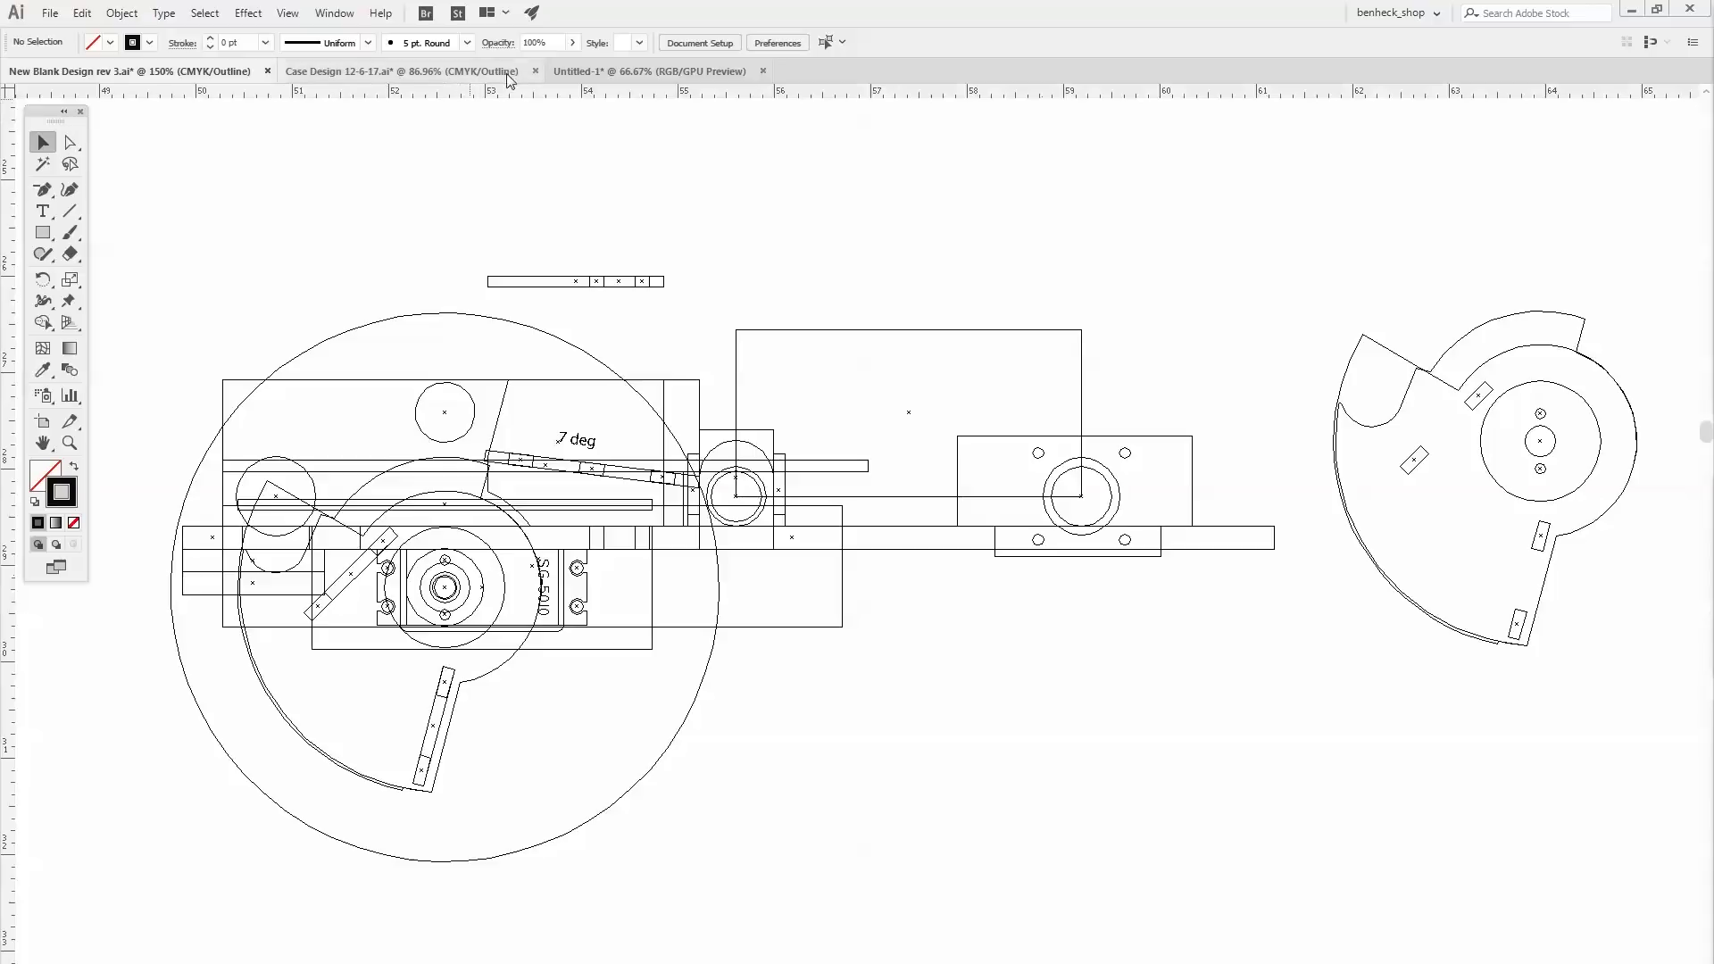
In Case Design 12-6-17, rotate the shooter plate and bars 10° to level the assembly.
left_click(375, 71)
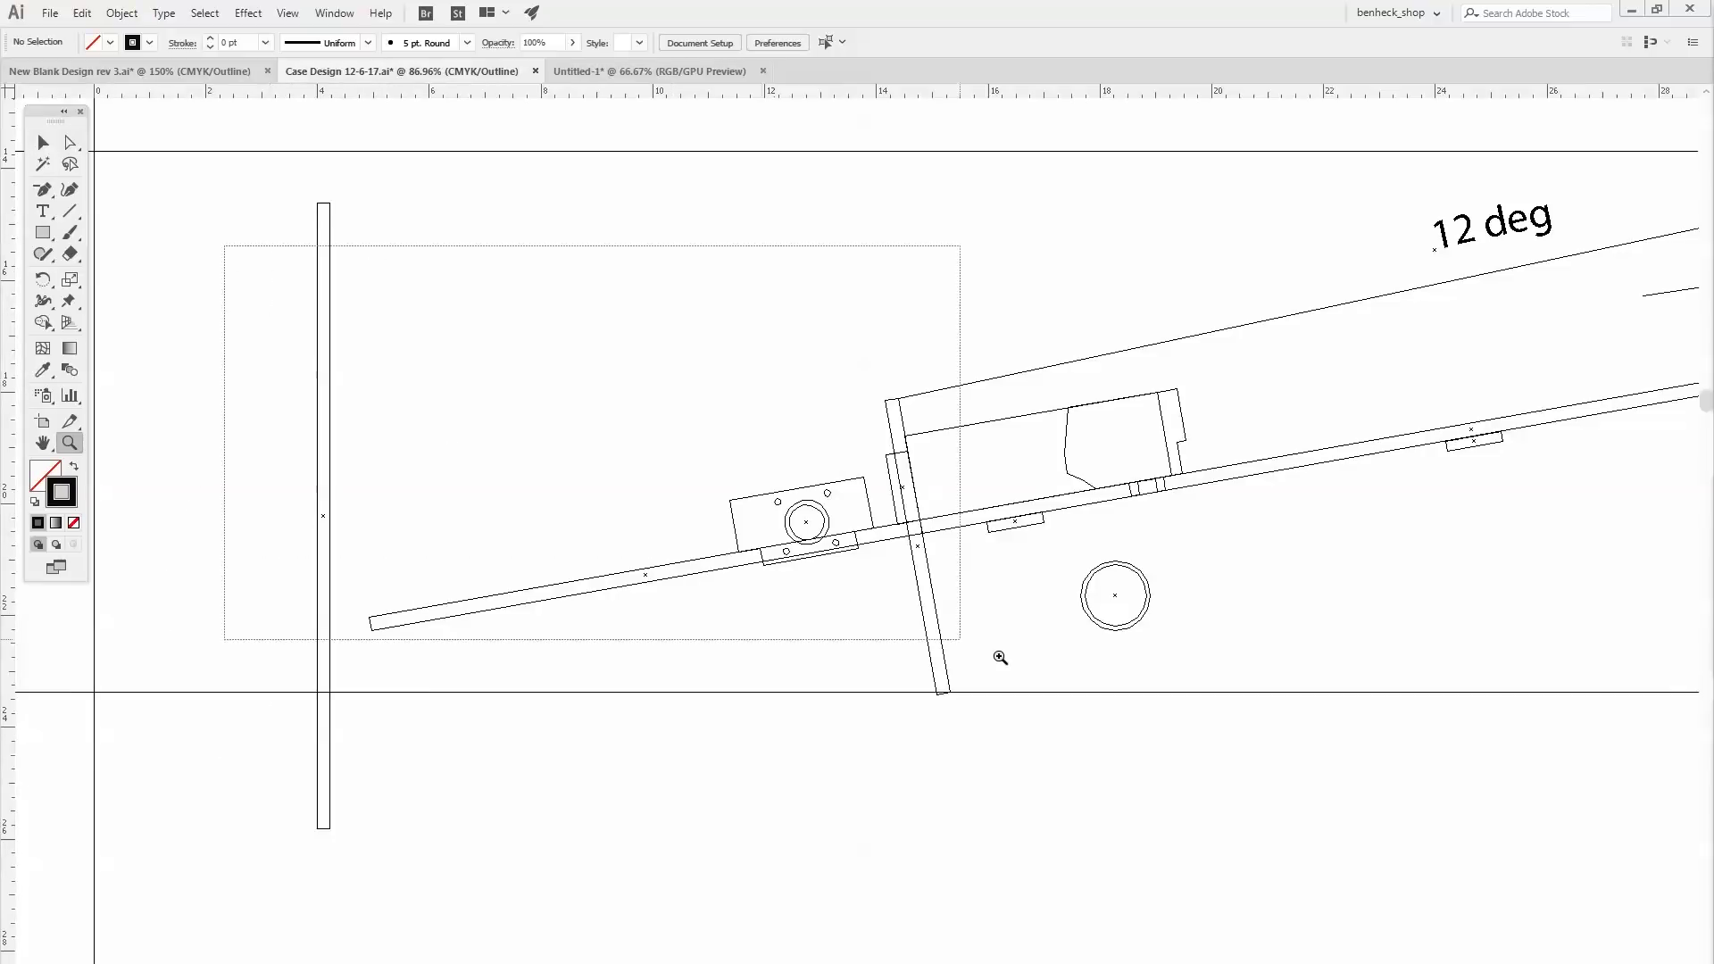
left_click_drag(857, 594, 1232, 817)
left_click_drag(942, 571, 1084, 693)
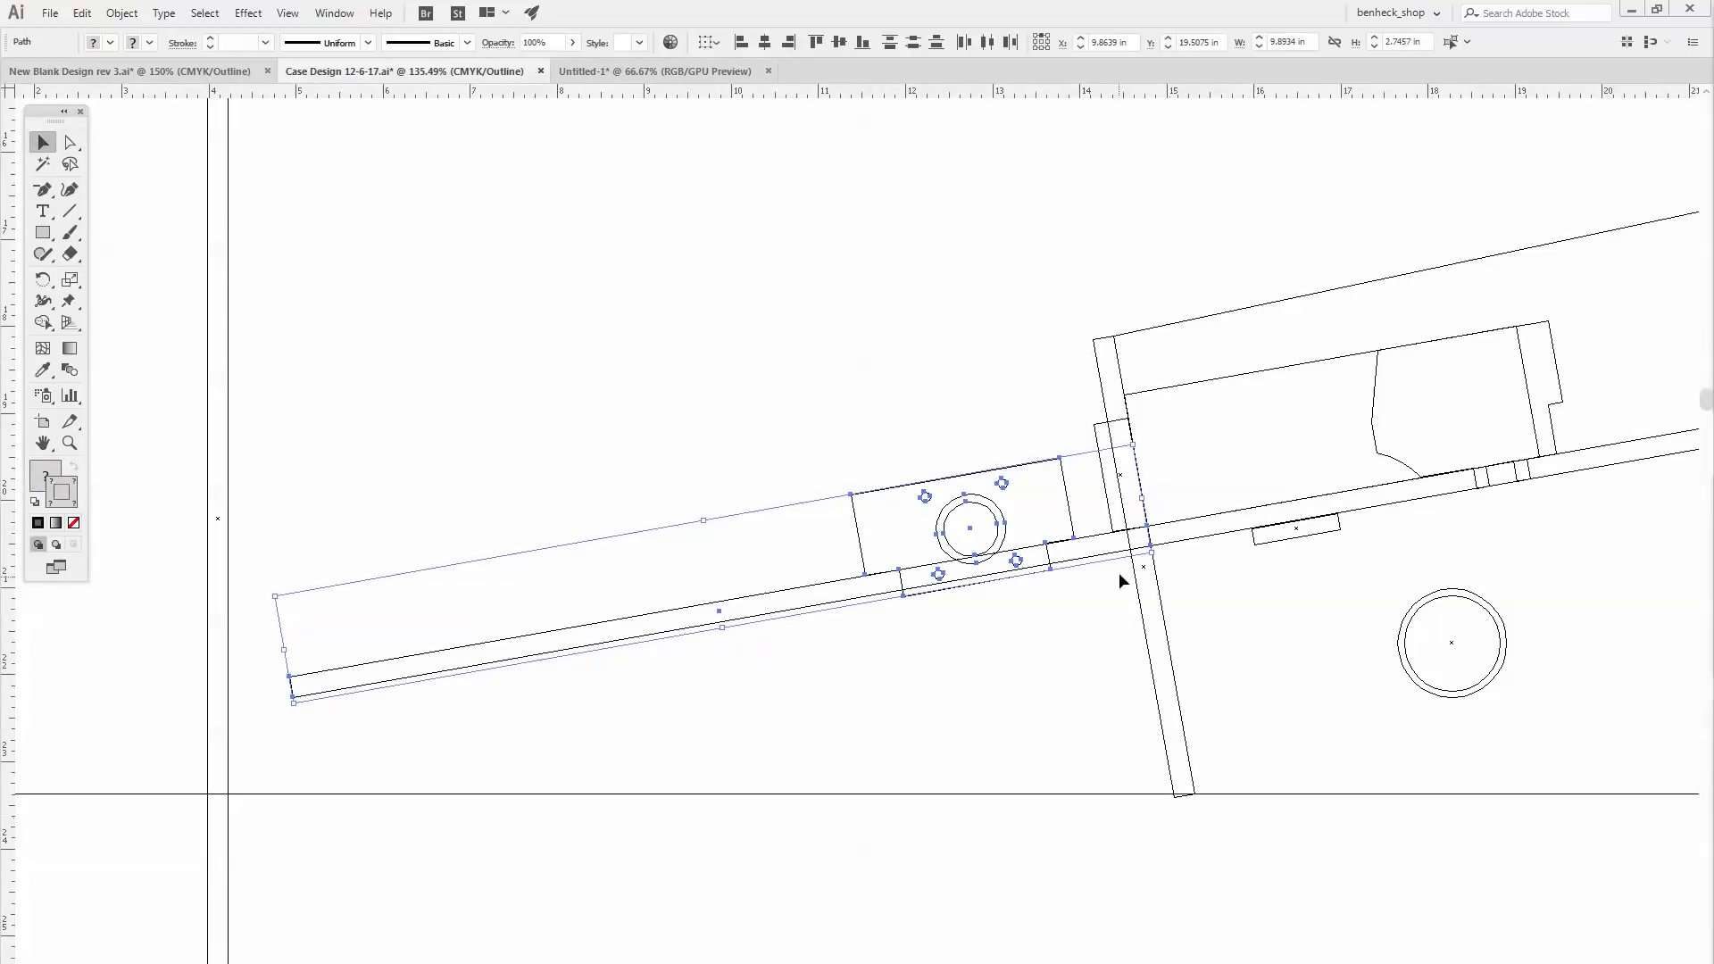
left_click(1072, 601)
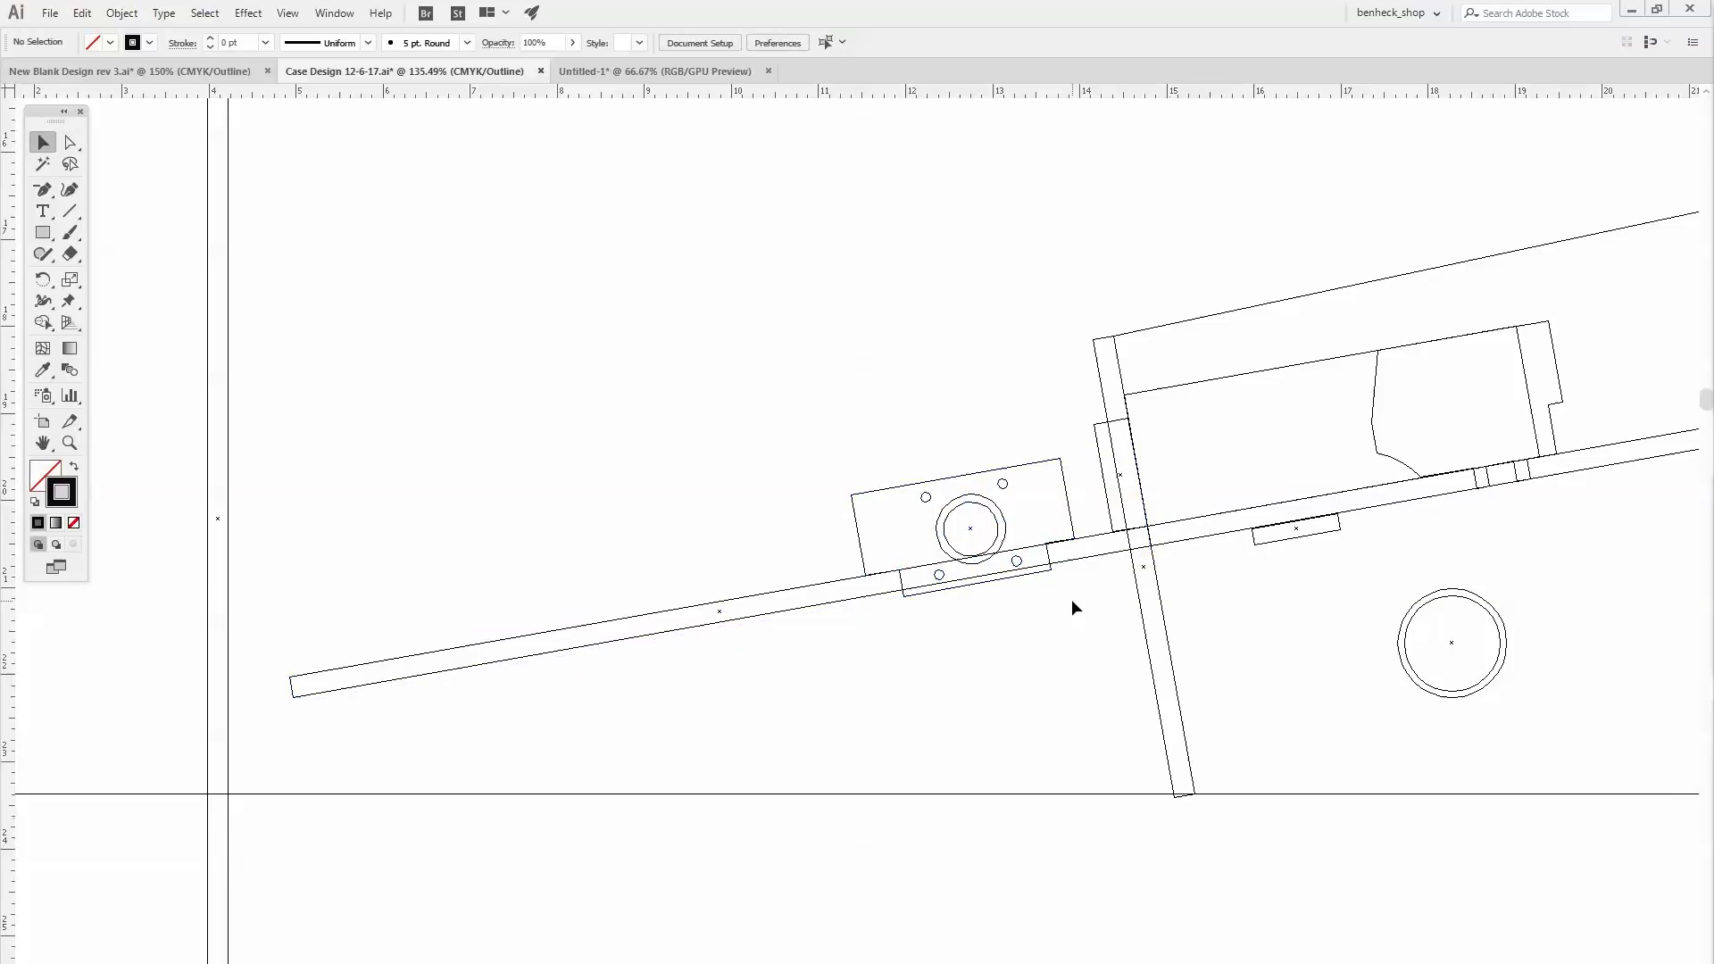
left_click(1153, 648)
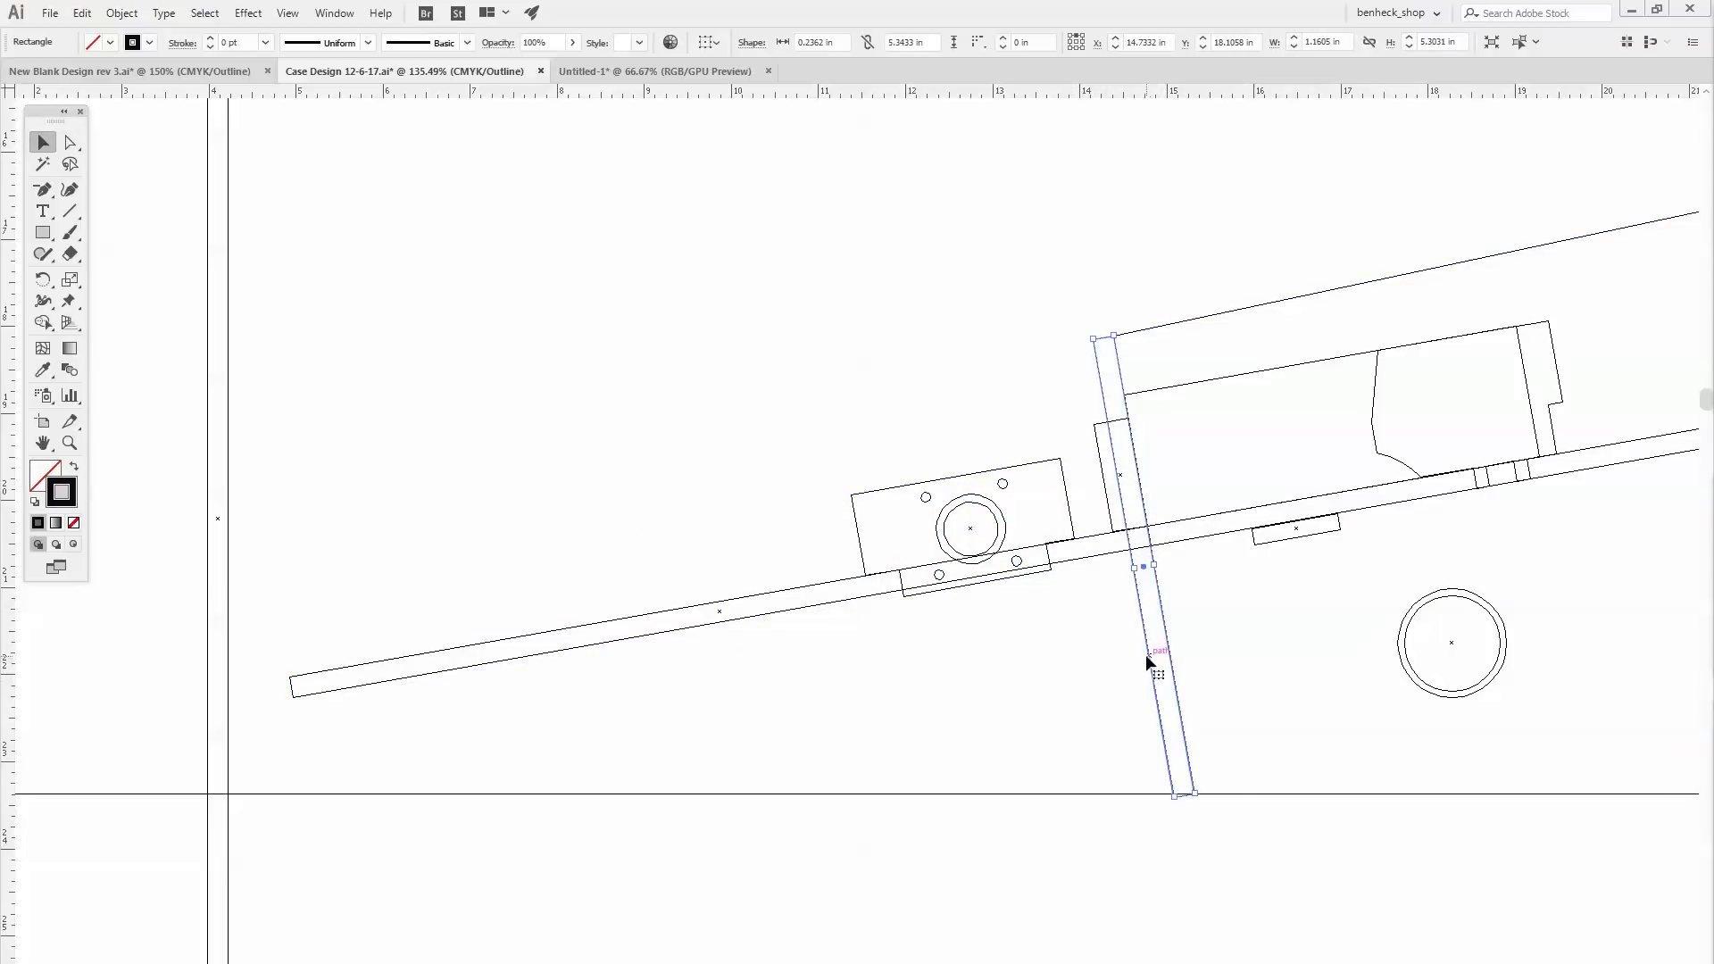
left_click(918, 459)
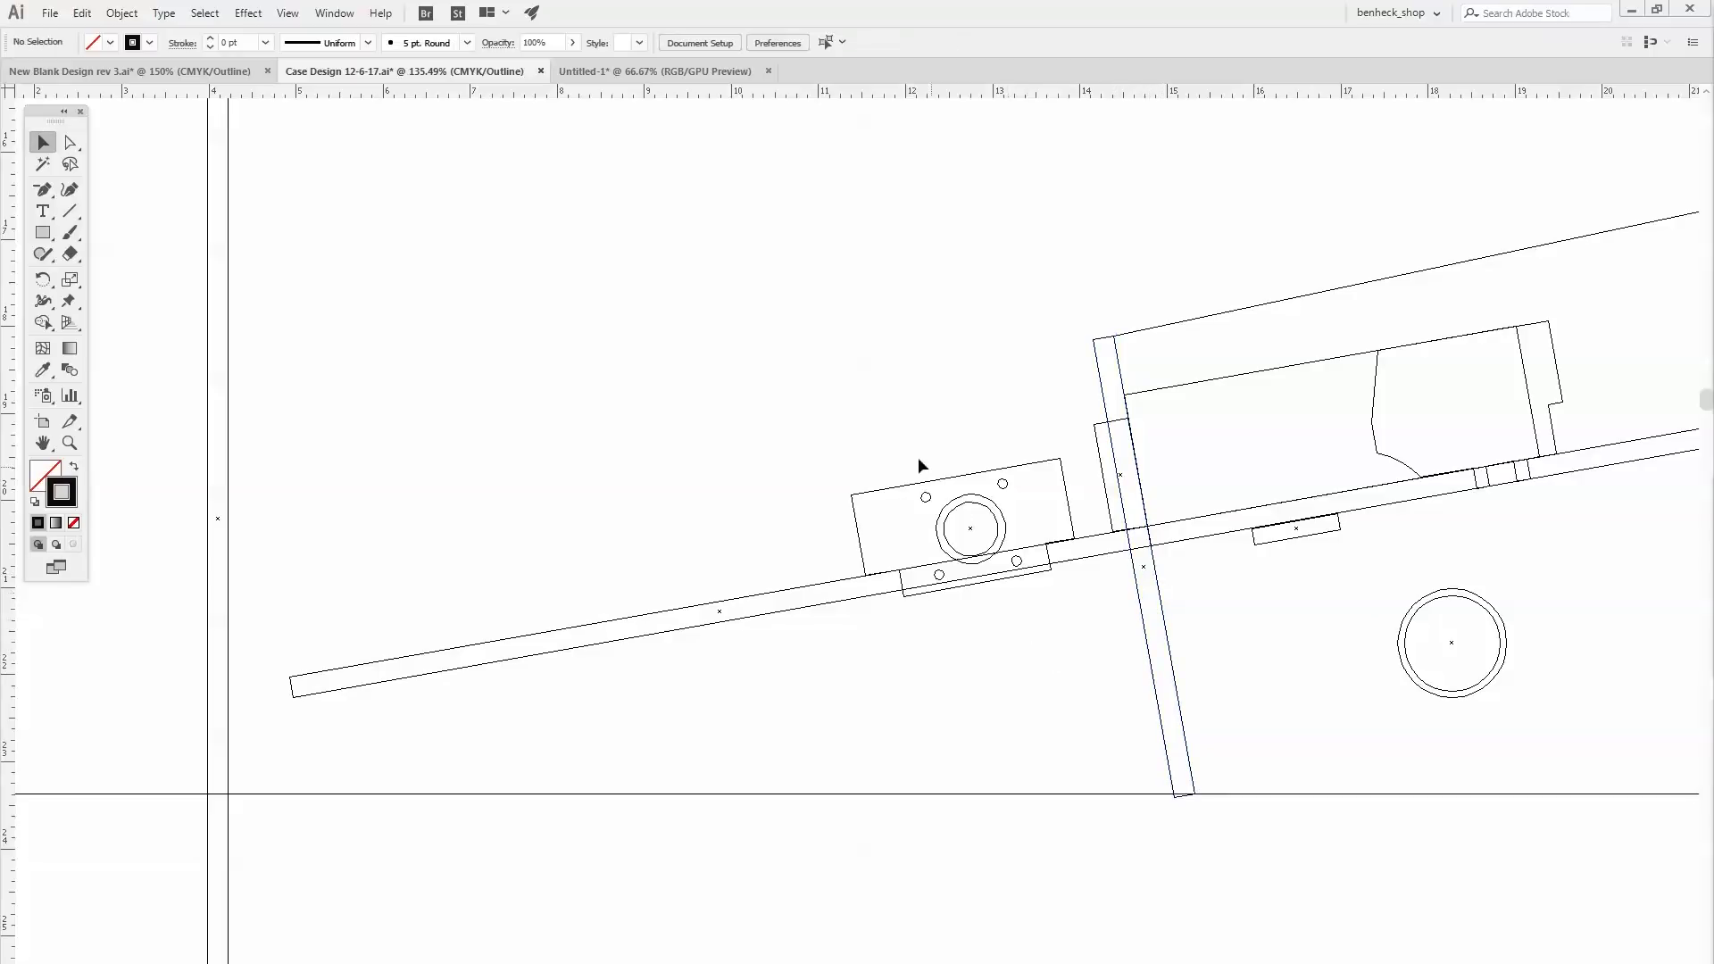
left_click(955, 536)
left_click(1139, 619, "shift")
left_click_drag(1137, 619, 660, 206)
scroll(880, 741, "down", 2)
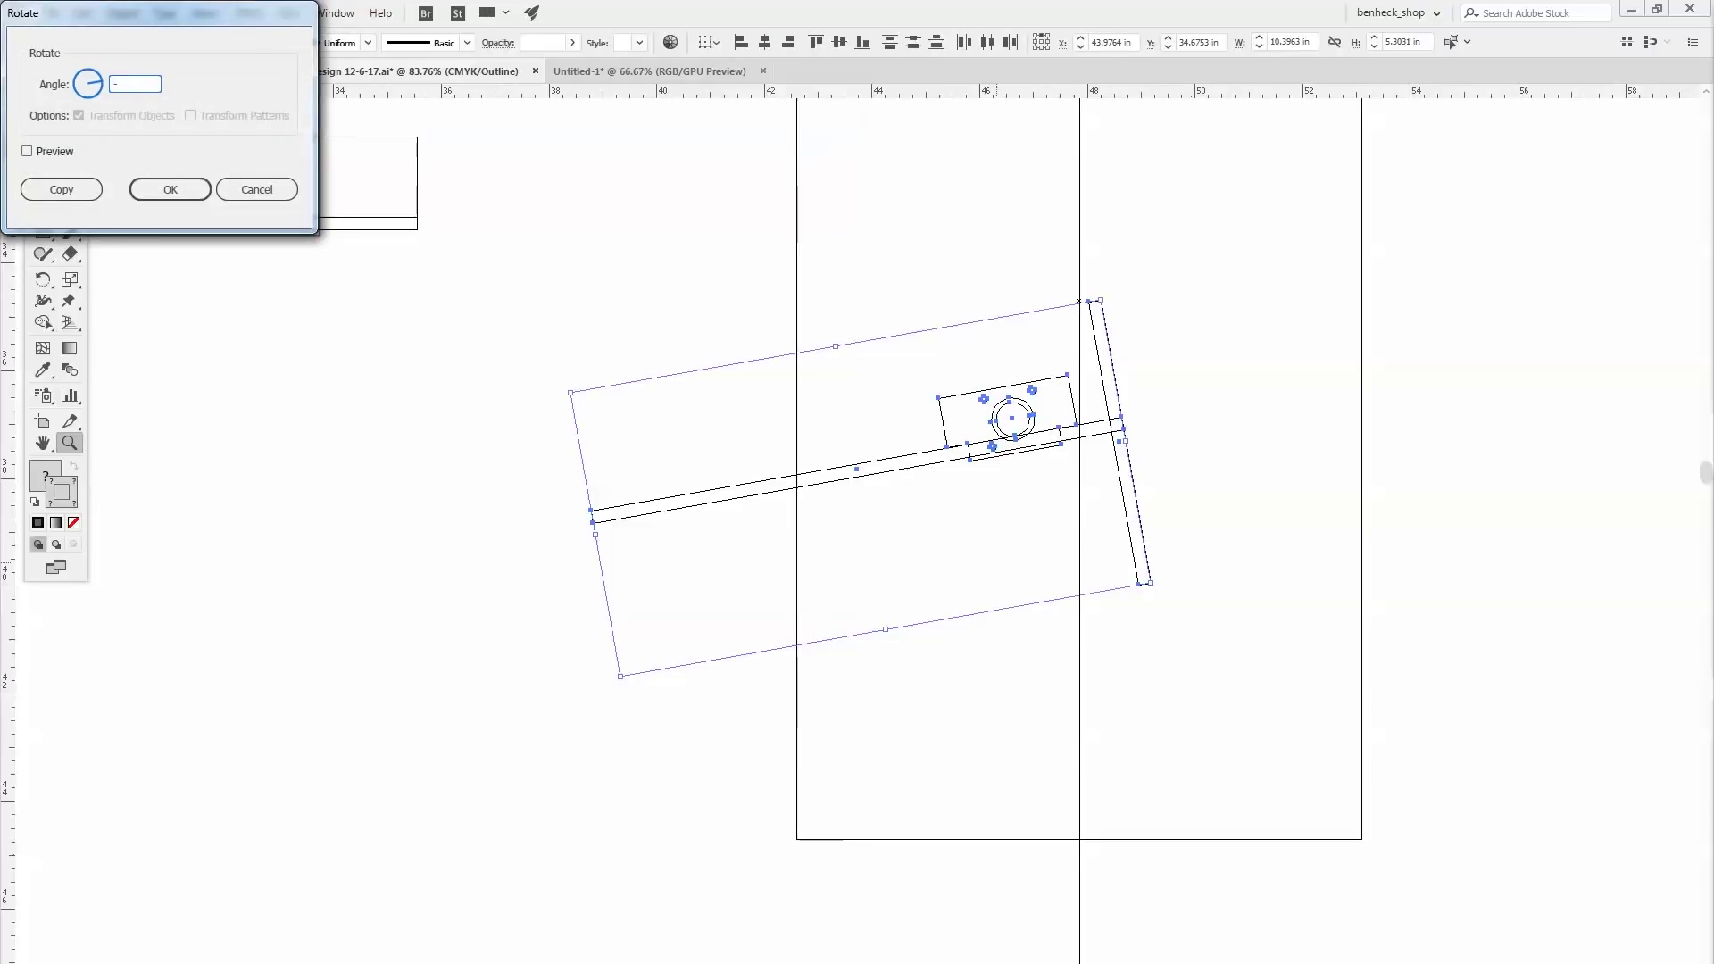
type("10")
key("Return")
Nudge the large rectangle below the case downward.
key("ctrl+minus")
key("ctrl+minus")
key("ctrl+minus")
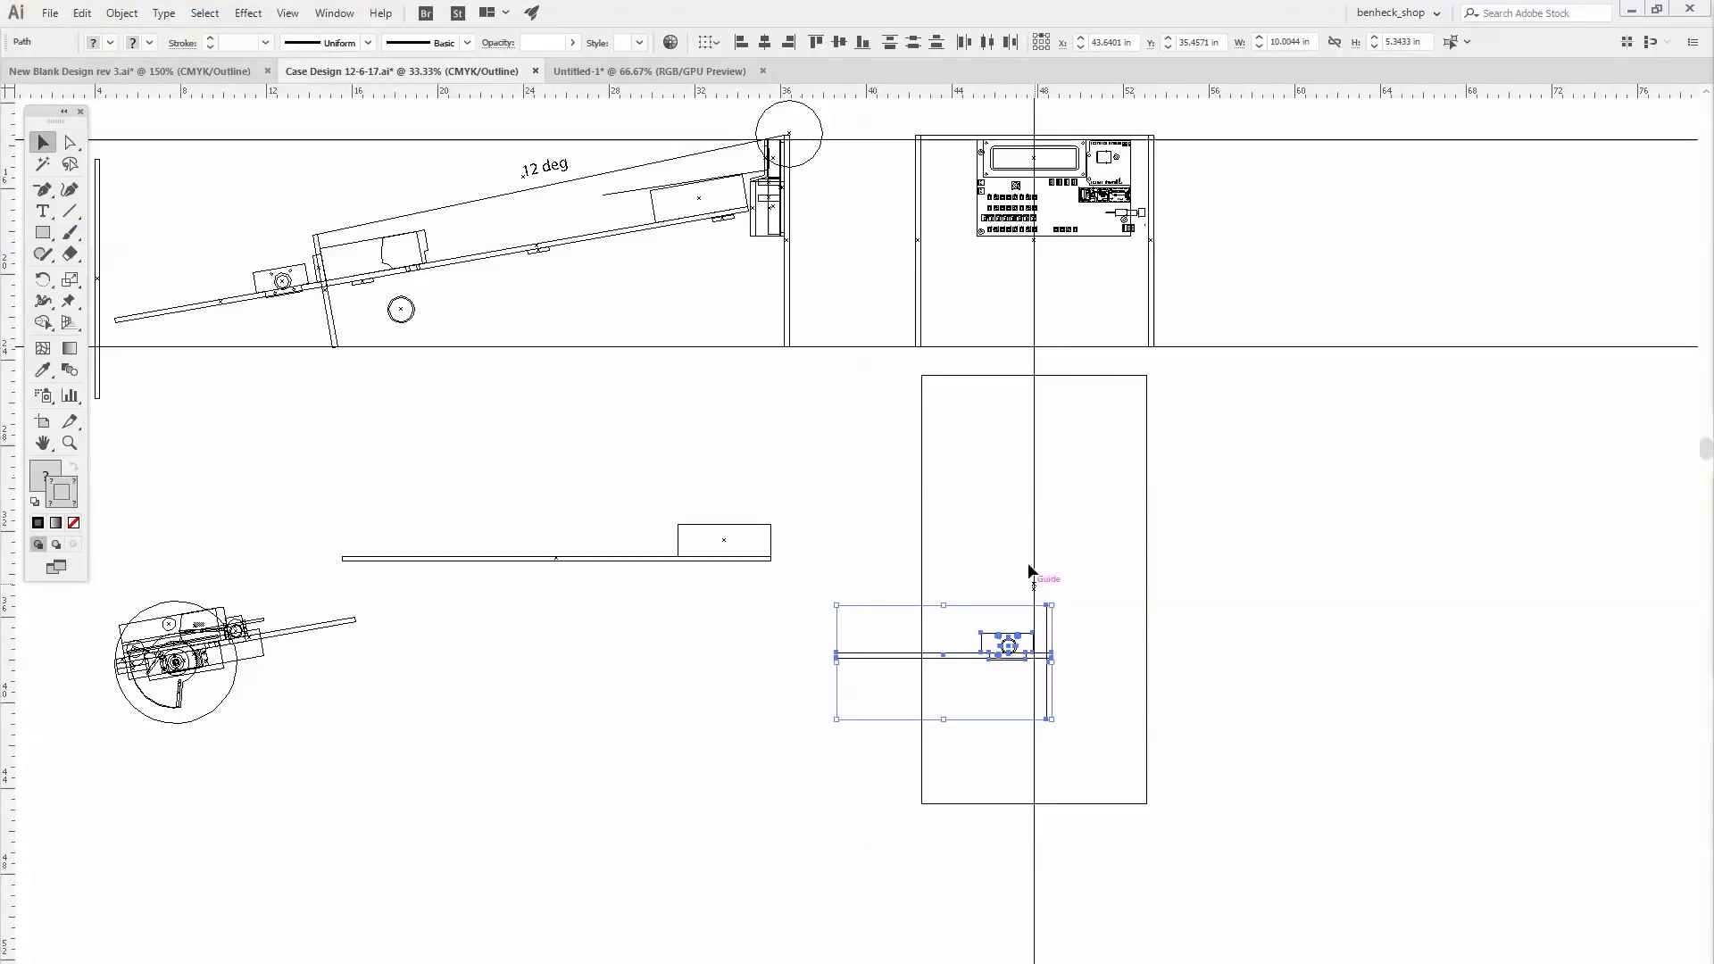
key("v")
left_click(967, 492)
left_click(921, 504)
key("Down")
key("Down")
key("Down")
key("Down")
key("Down")
key("Down")
key("Down")
key("Down")
key("Down")
key("Down")
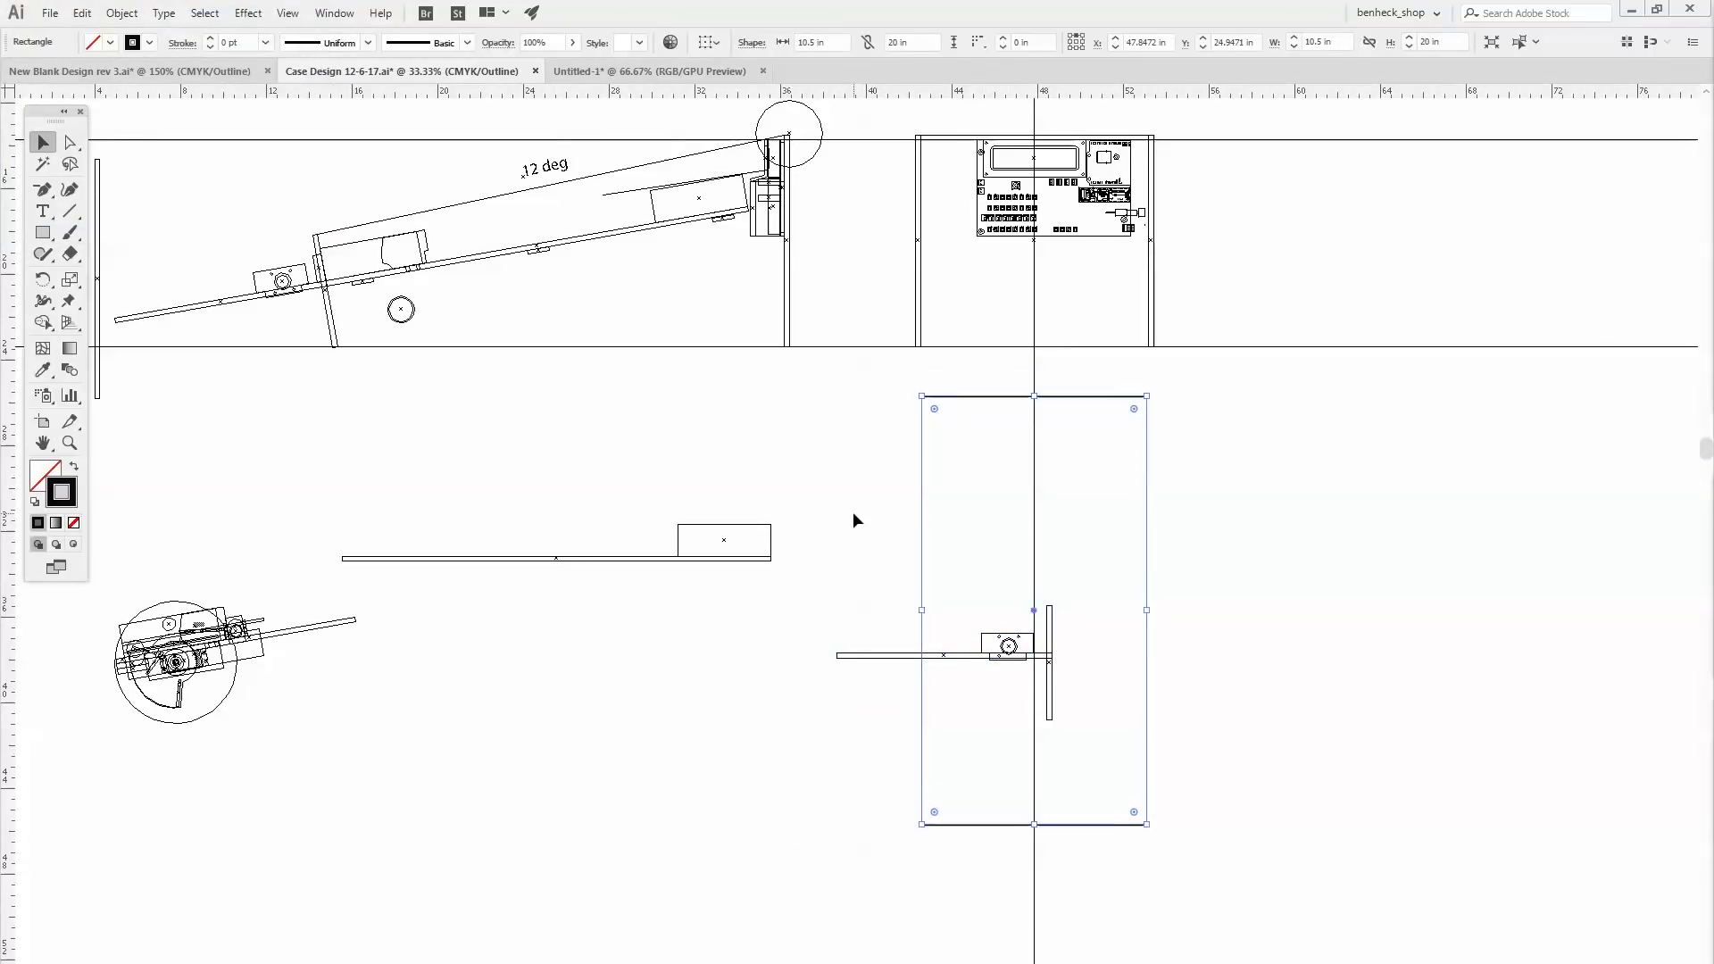
Move the bar and plate shooter assembly up near the case front view.
left_click_drag(946, 589, 1107, 712)
left_click_drag(996, 662, 951, 302)
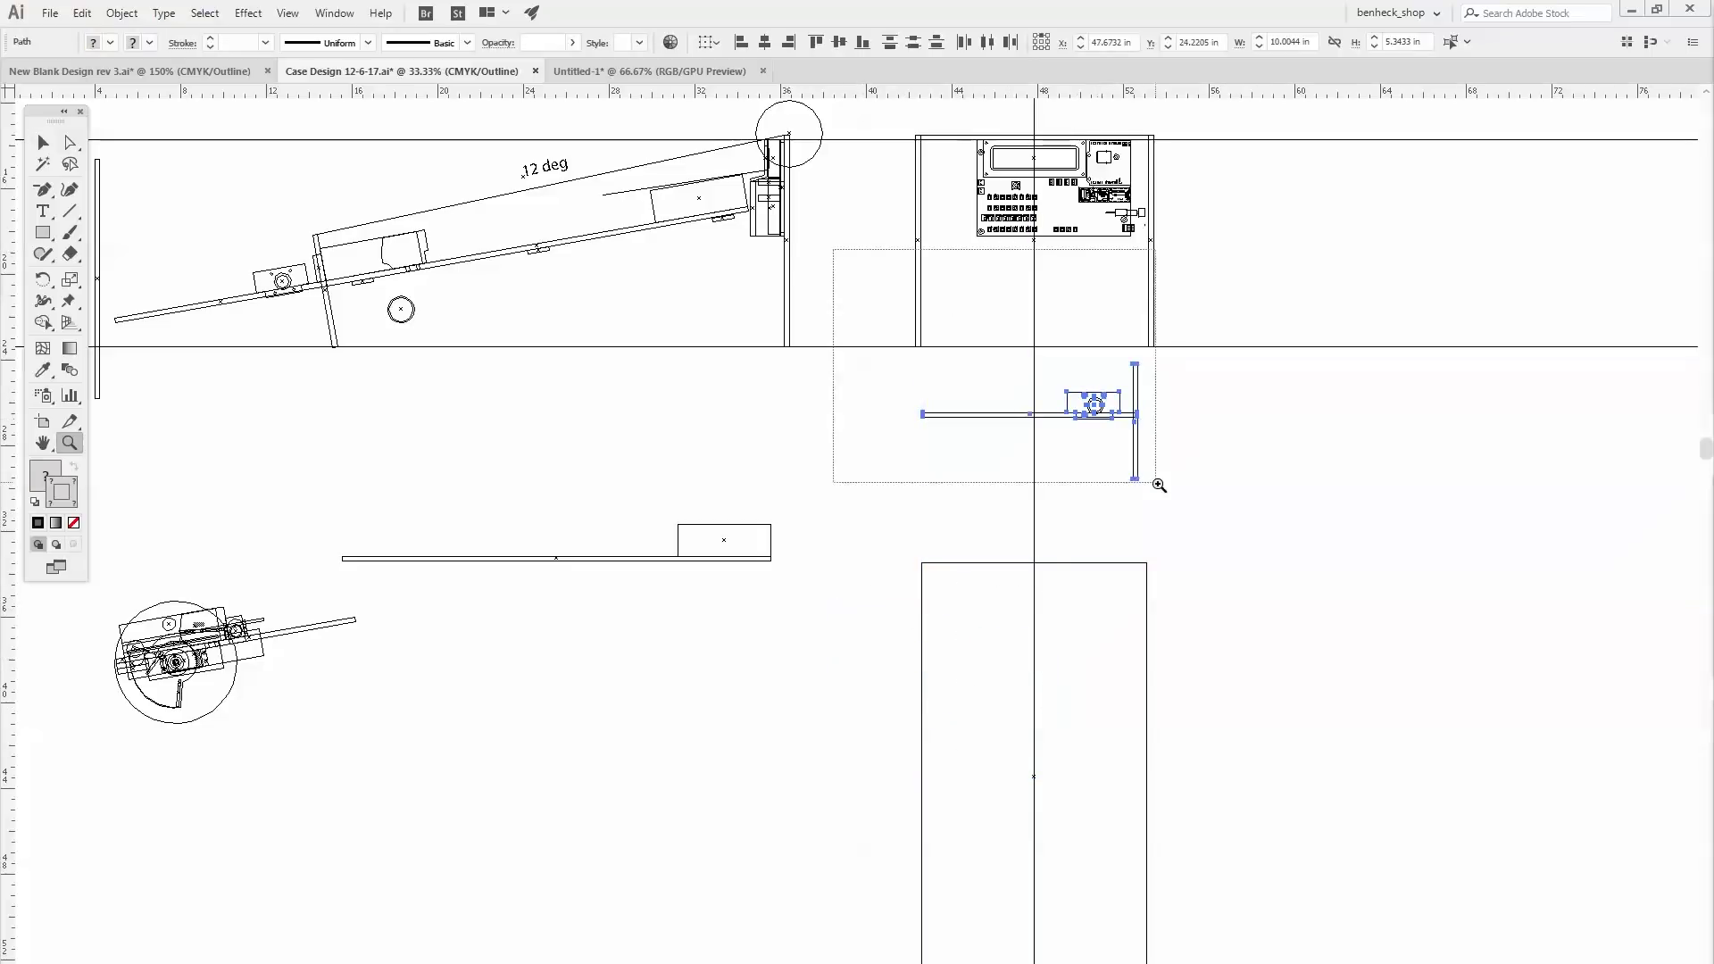
left_click_drag(1159, 484, 1158, 485)
left_click(977, 461)
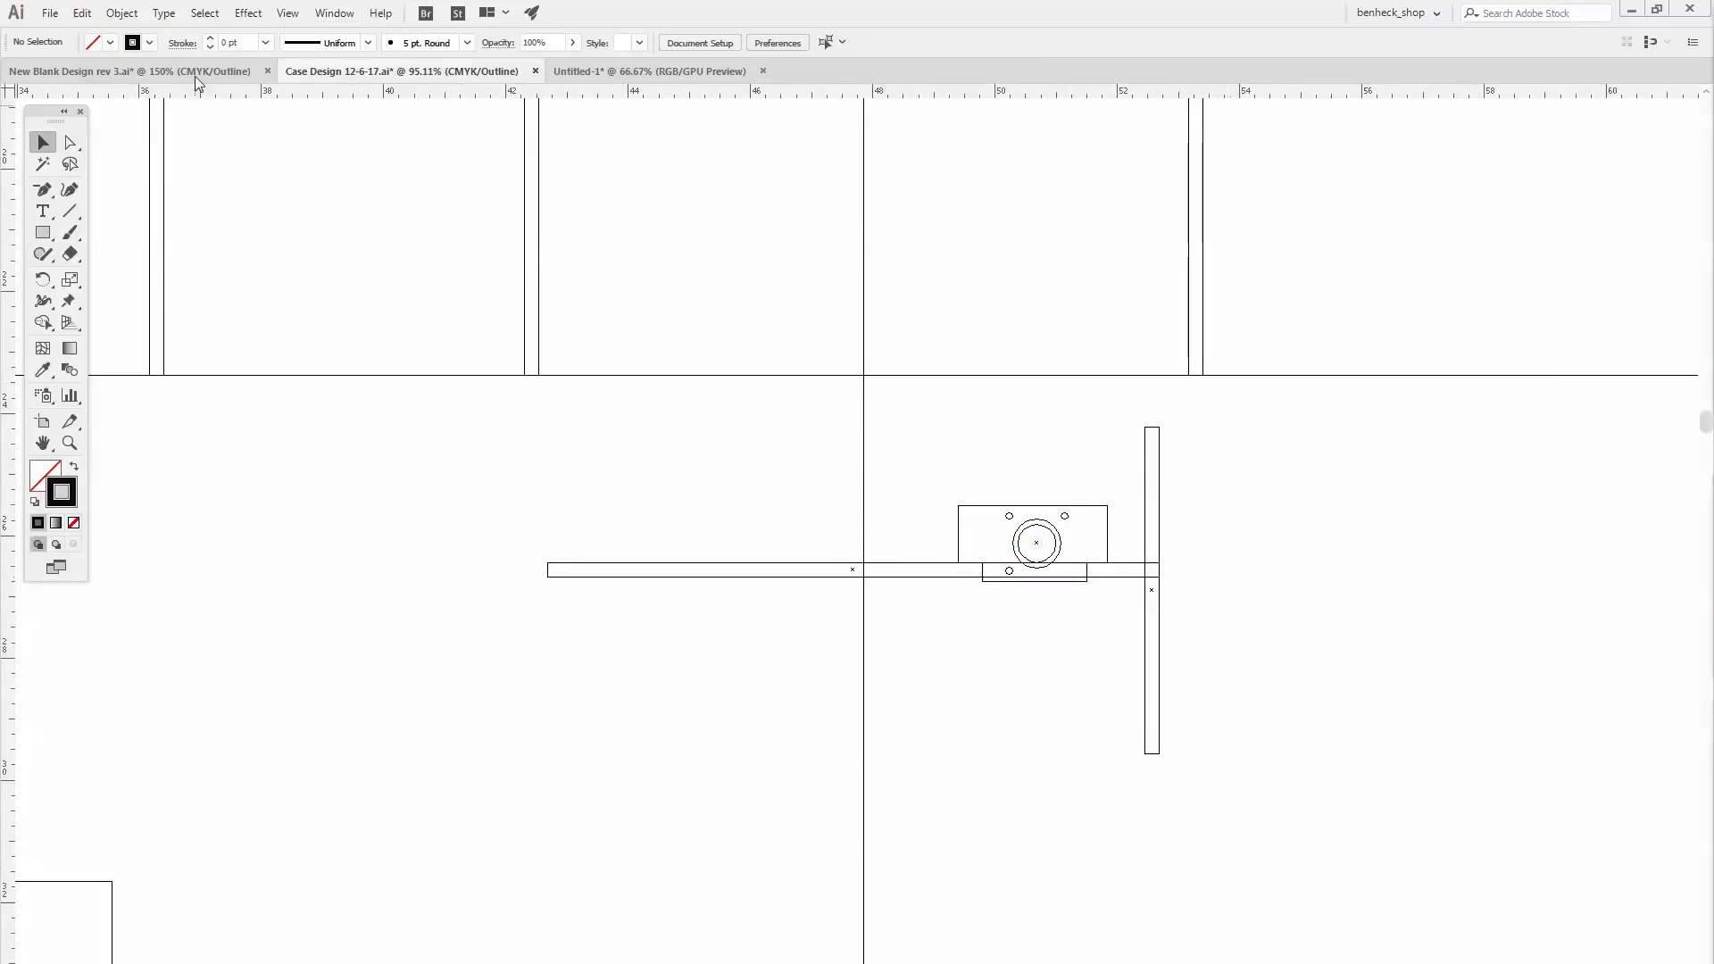
Switch to New Blank Design rev 3 and zoom out to its full layout.
left_click(198, 77)
key("z")
left_click(724, 579, "alt")
left_click(724, 578, "alt")
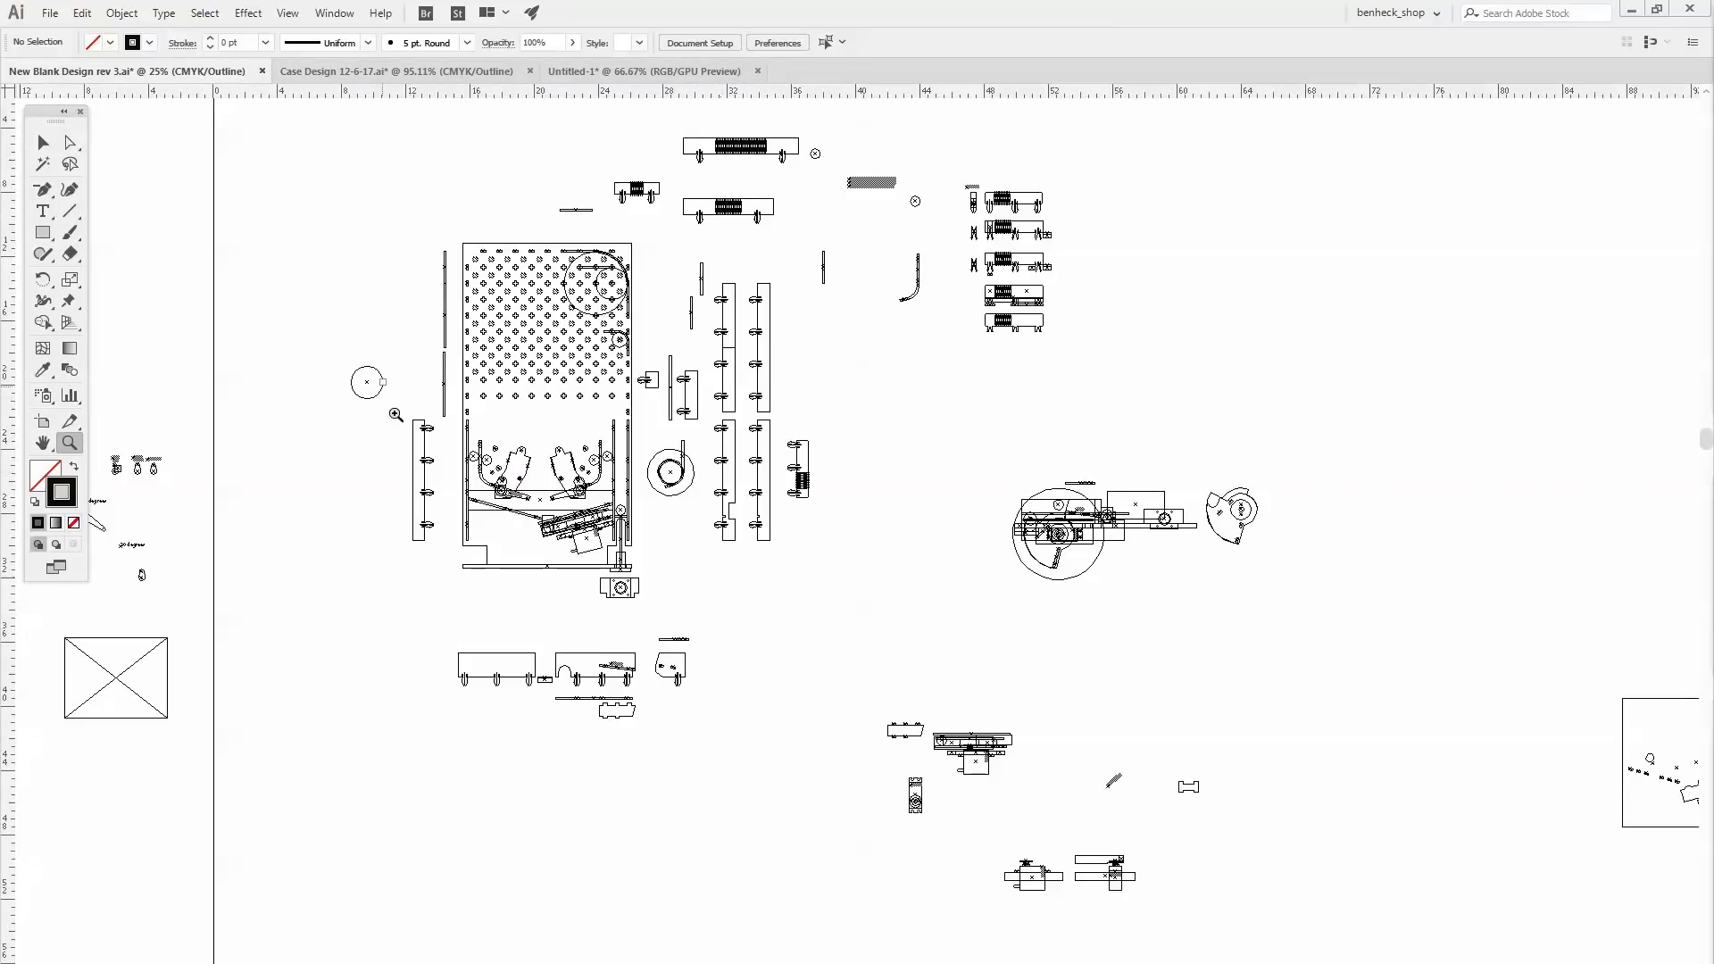
Select the base bar, shooter rod and small blocks in rev 3 and bring them to Case Design 12-6-17.
left_click_drag(395, 415, 814, 619)
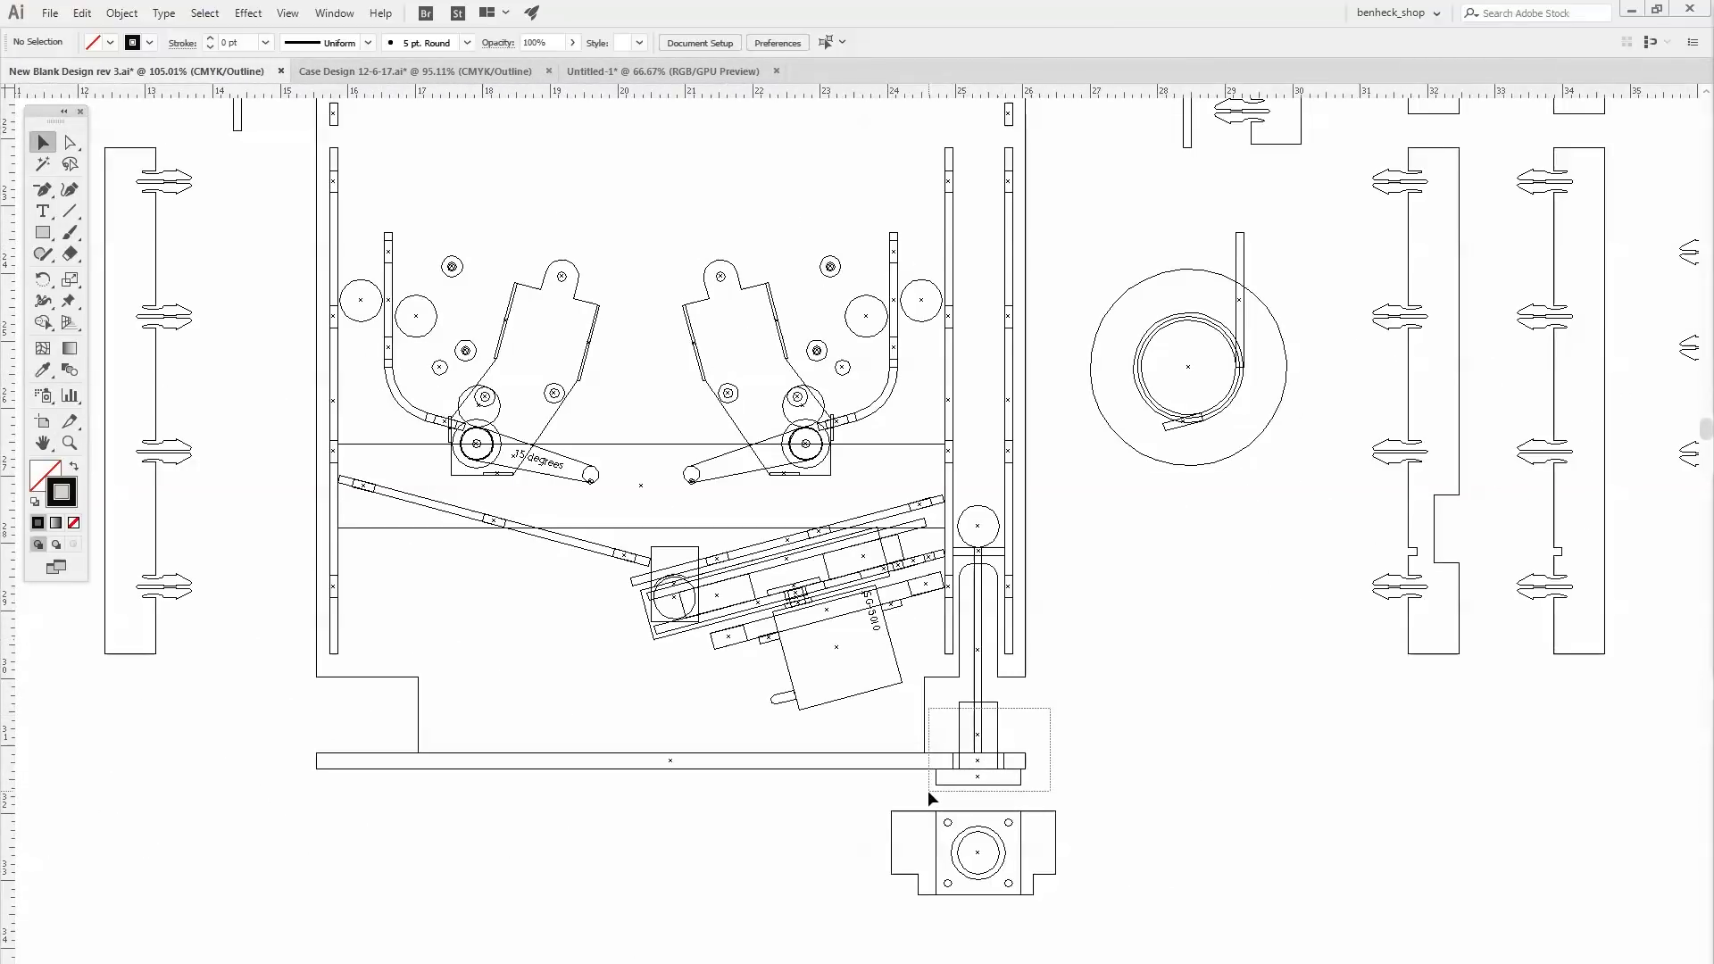
left_click(881, 761)
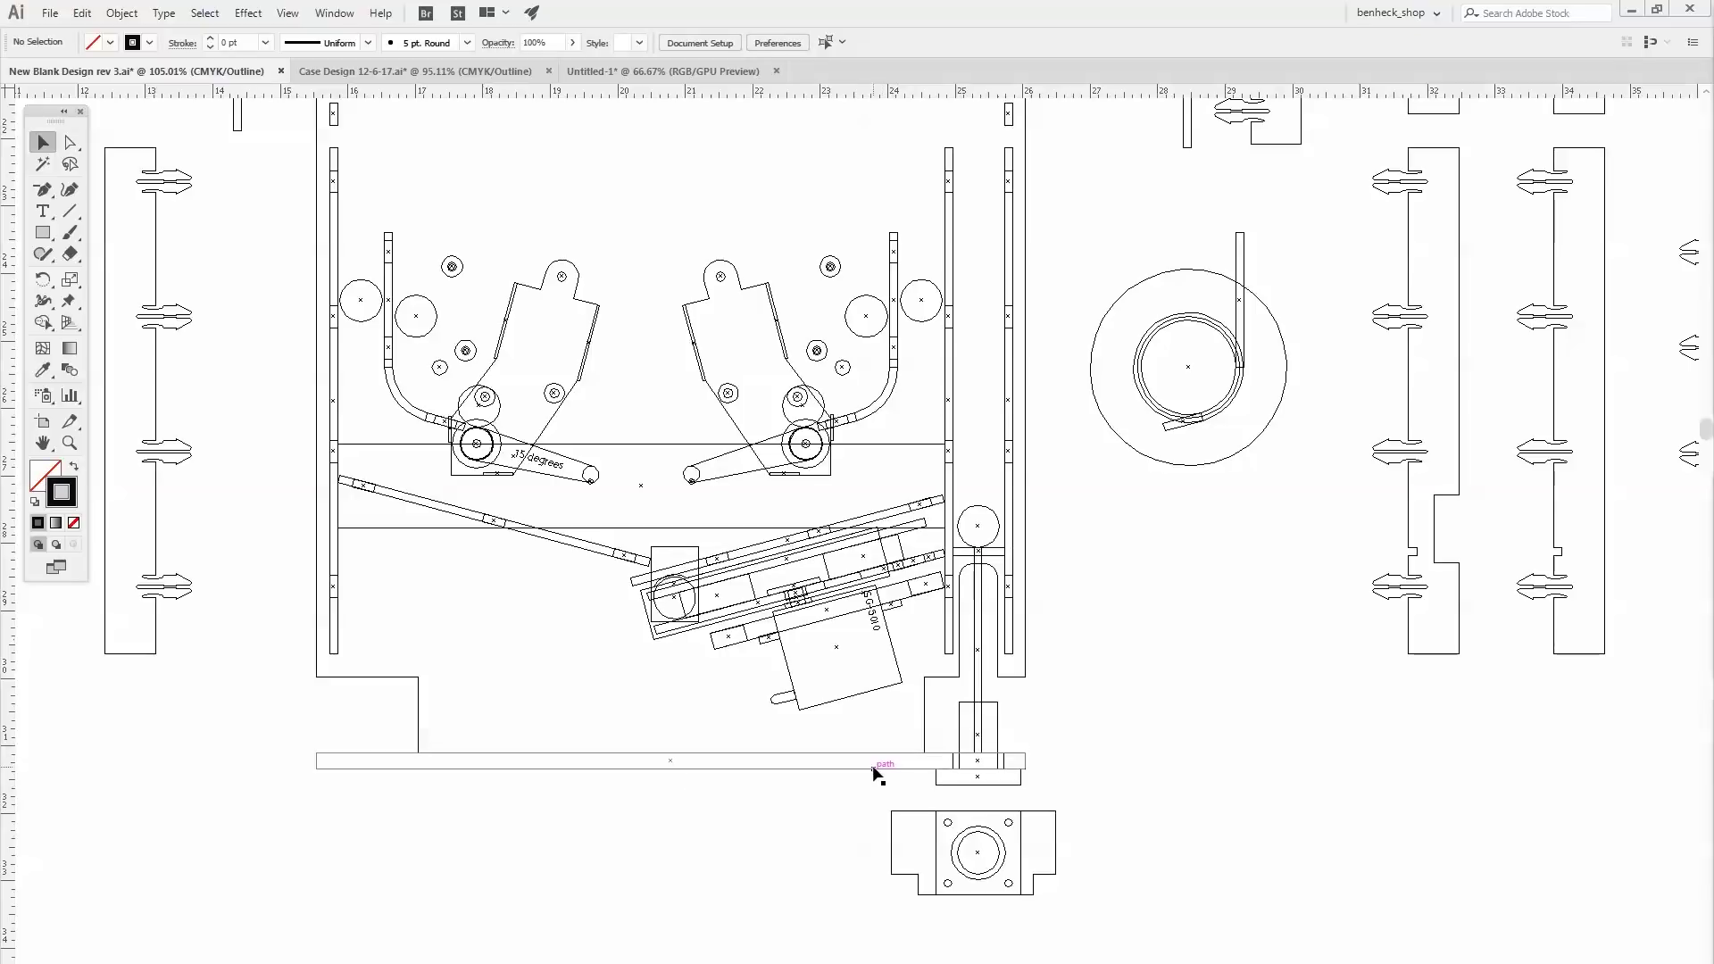
left_click(1069, 734)
left_click_drag(1071, 731, 945, 797)
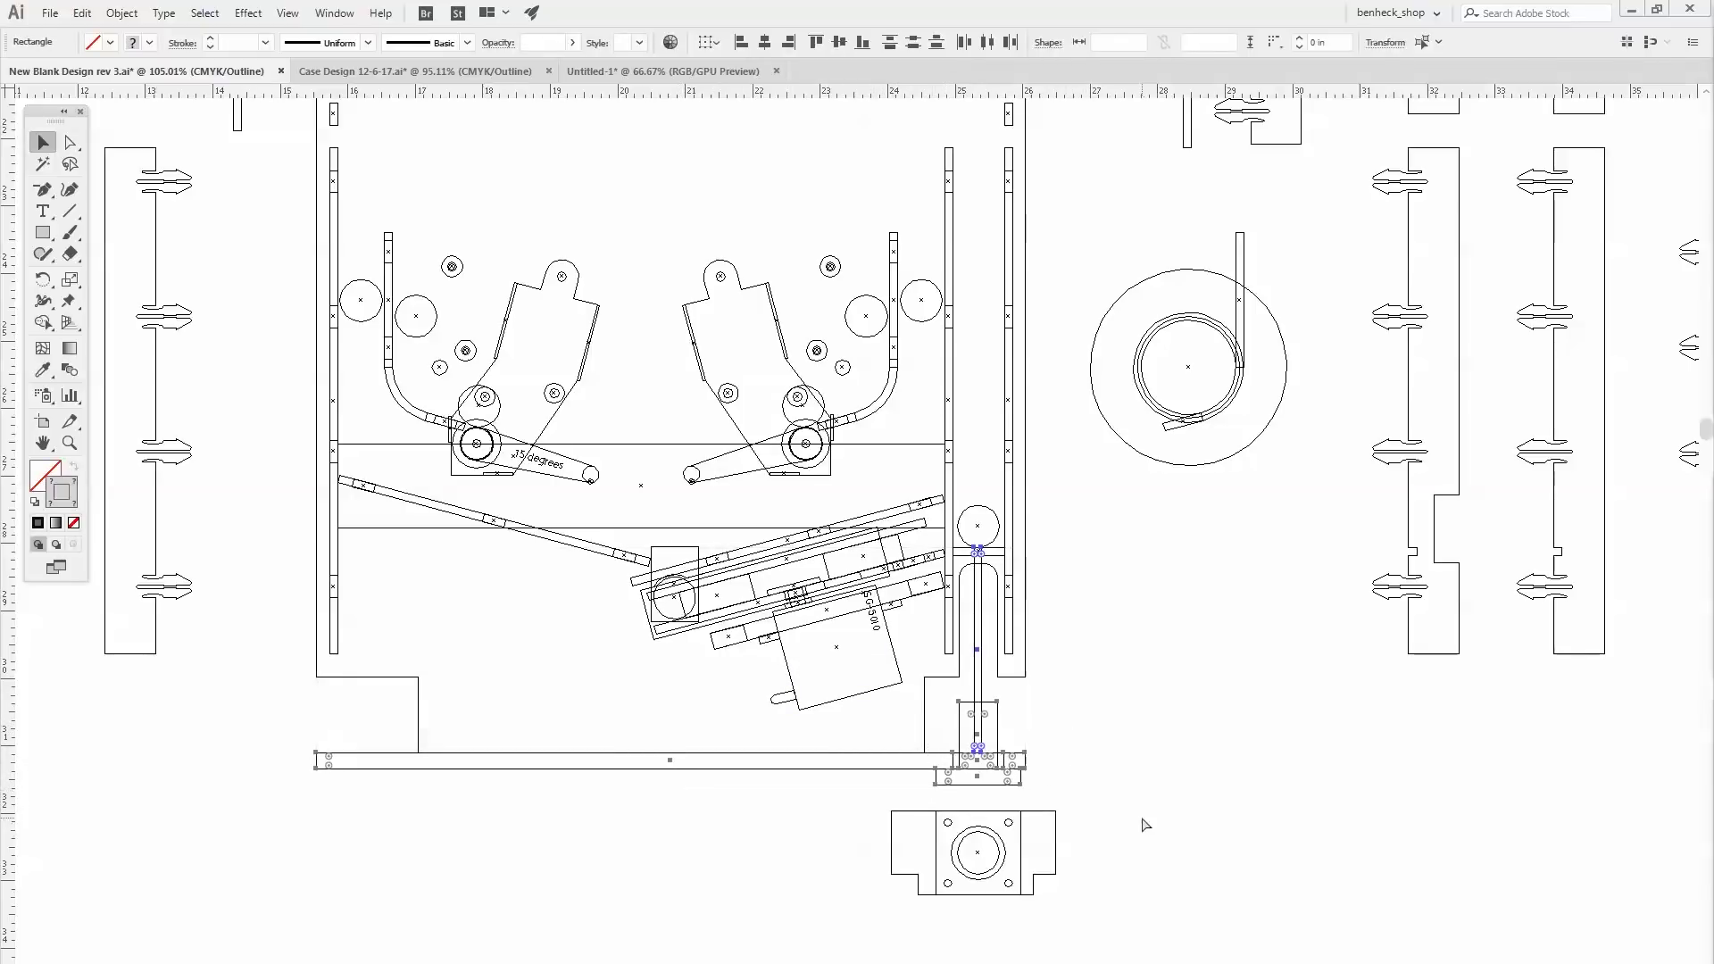
left_click(415, 71)
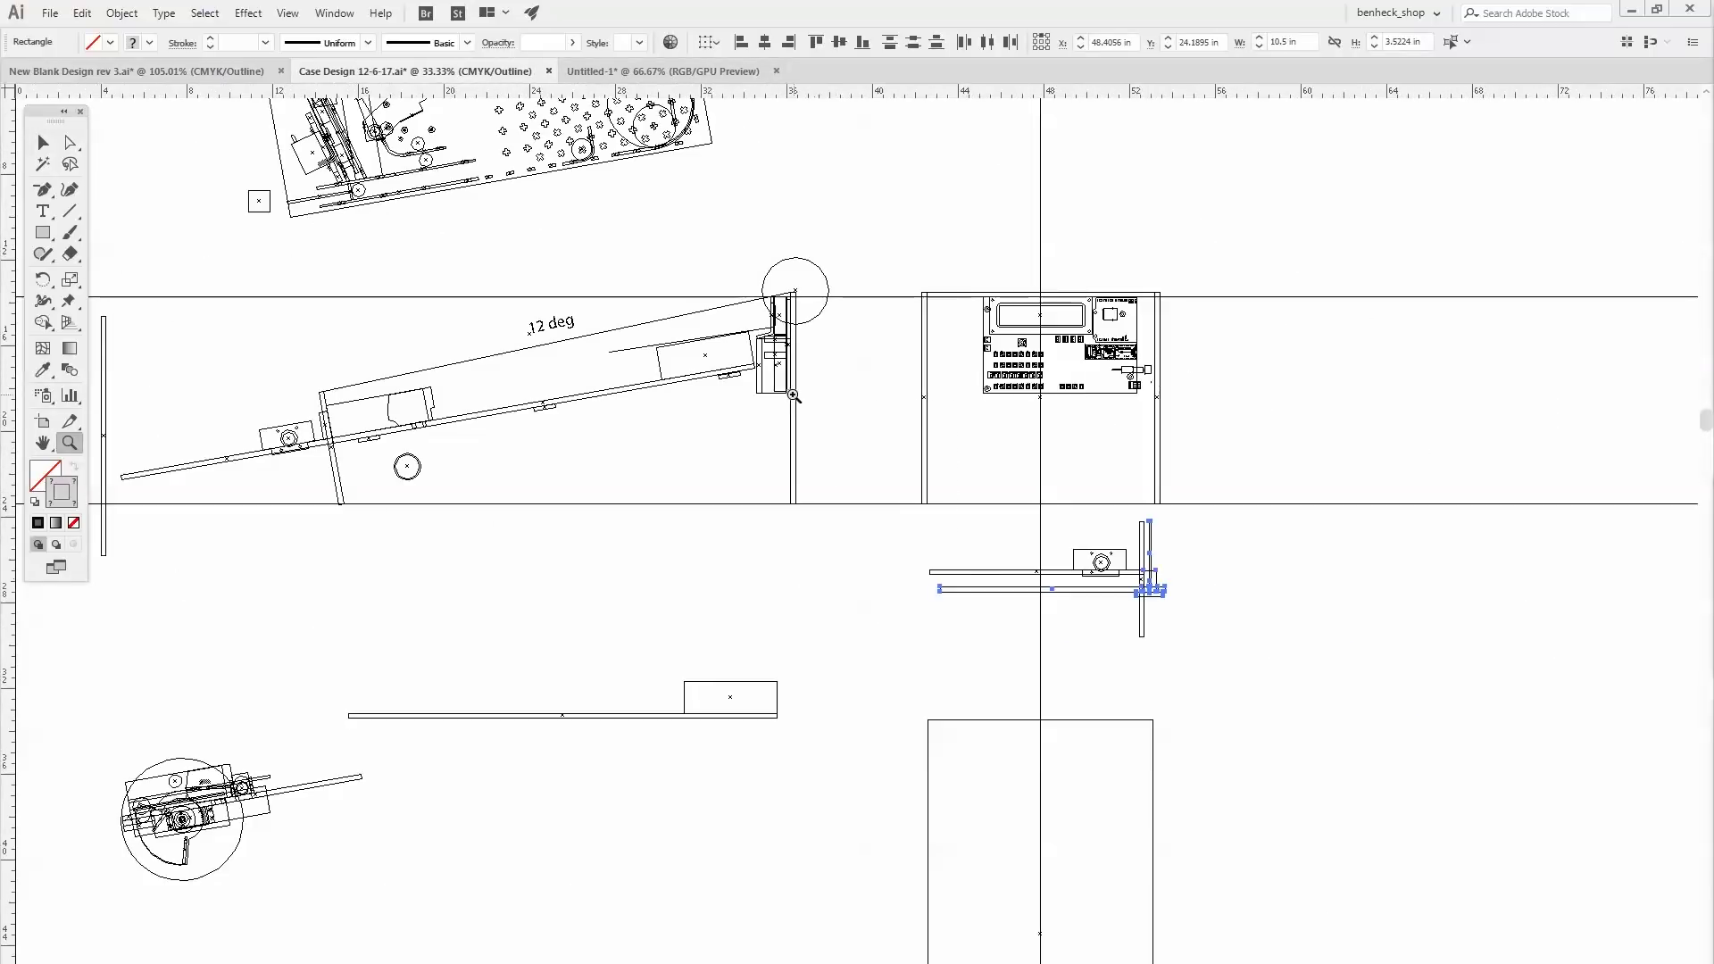
Re-paste the bar and rod group and nudge it up onto the case's bottom line.
left_click(920, 741)
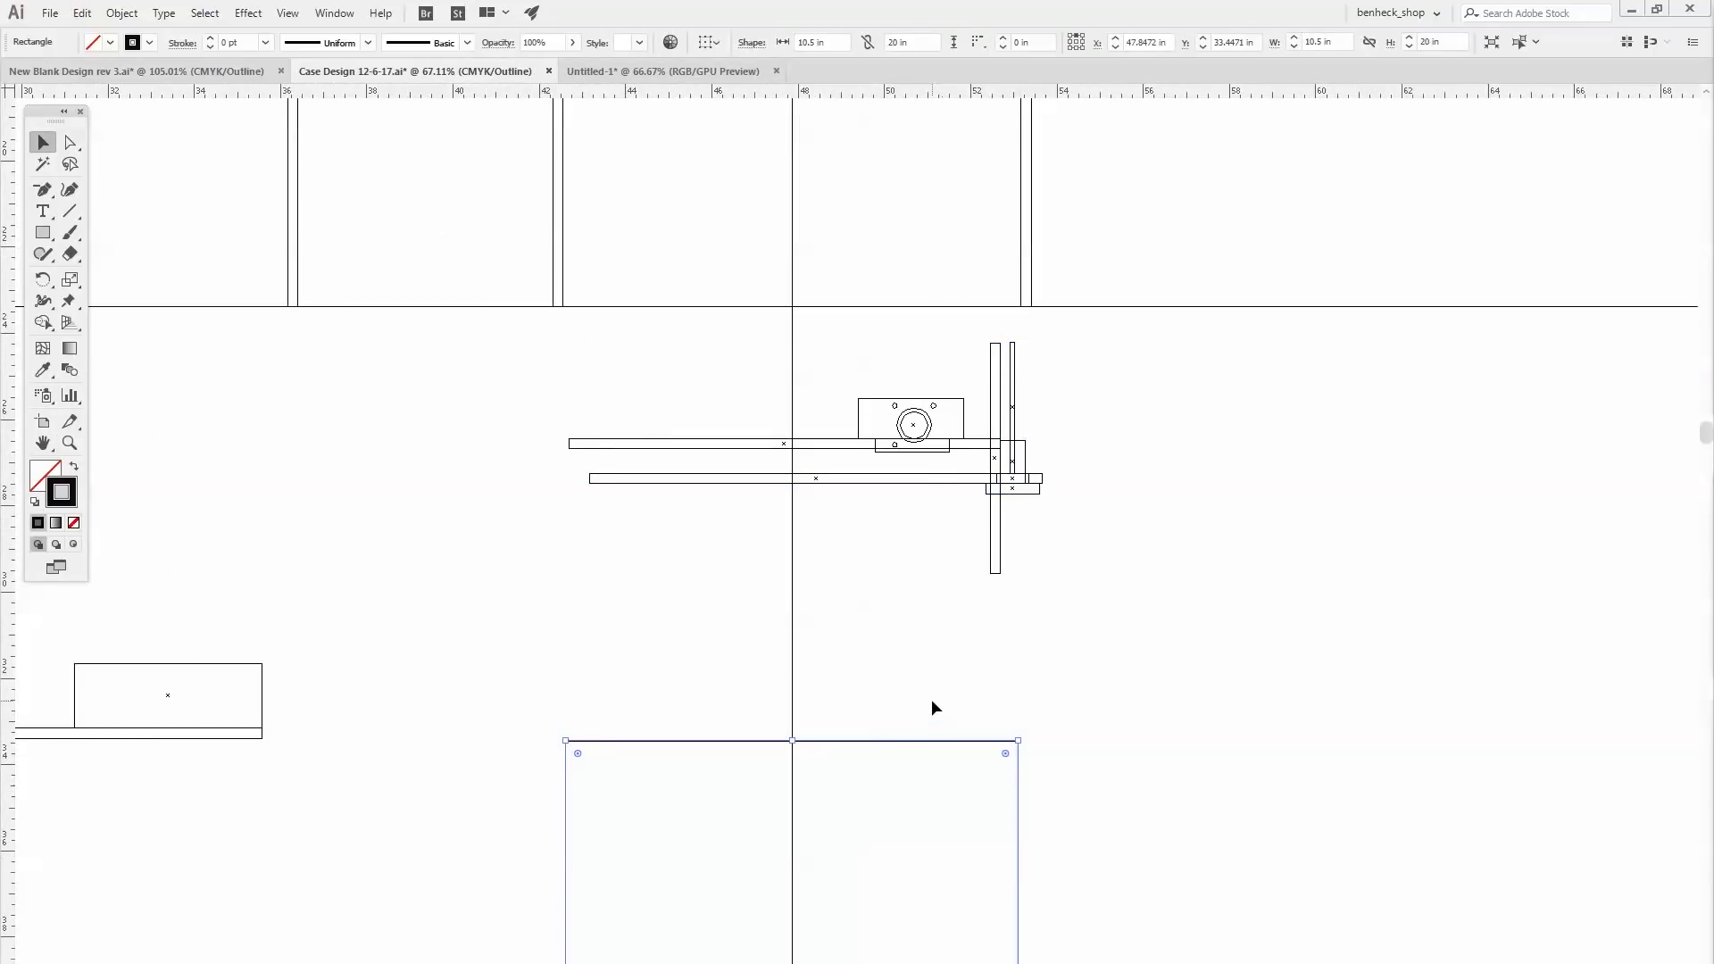
key("ctrl+z")
key("ctrl+v")
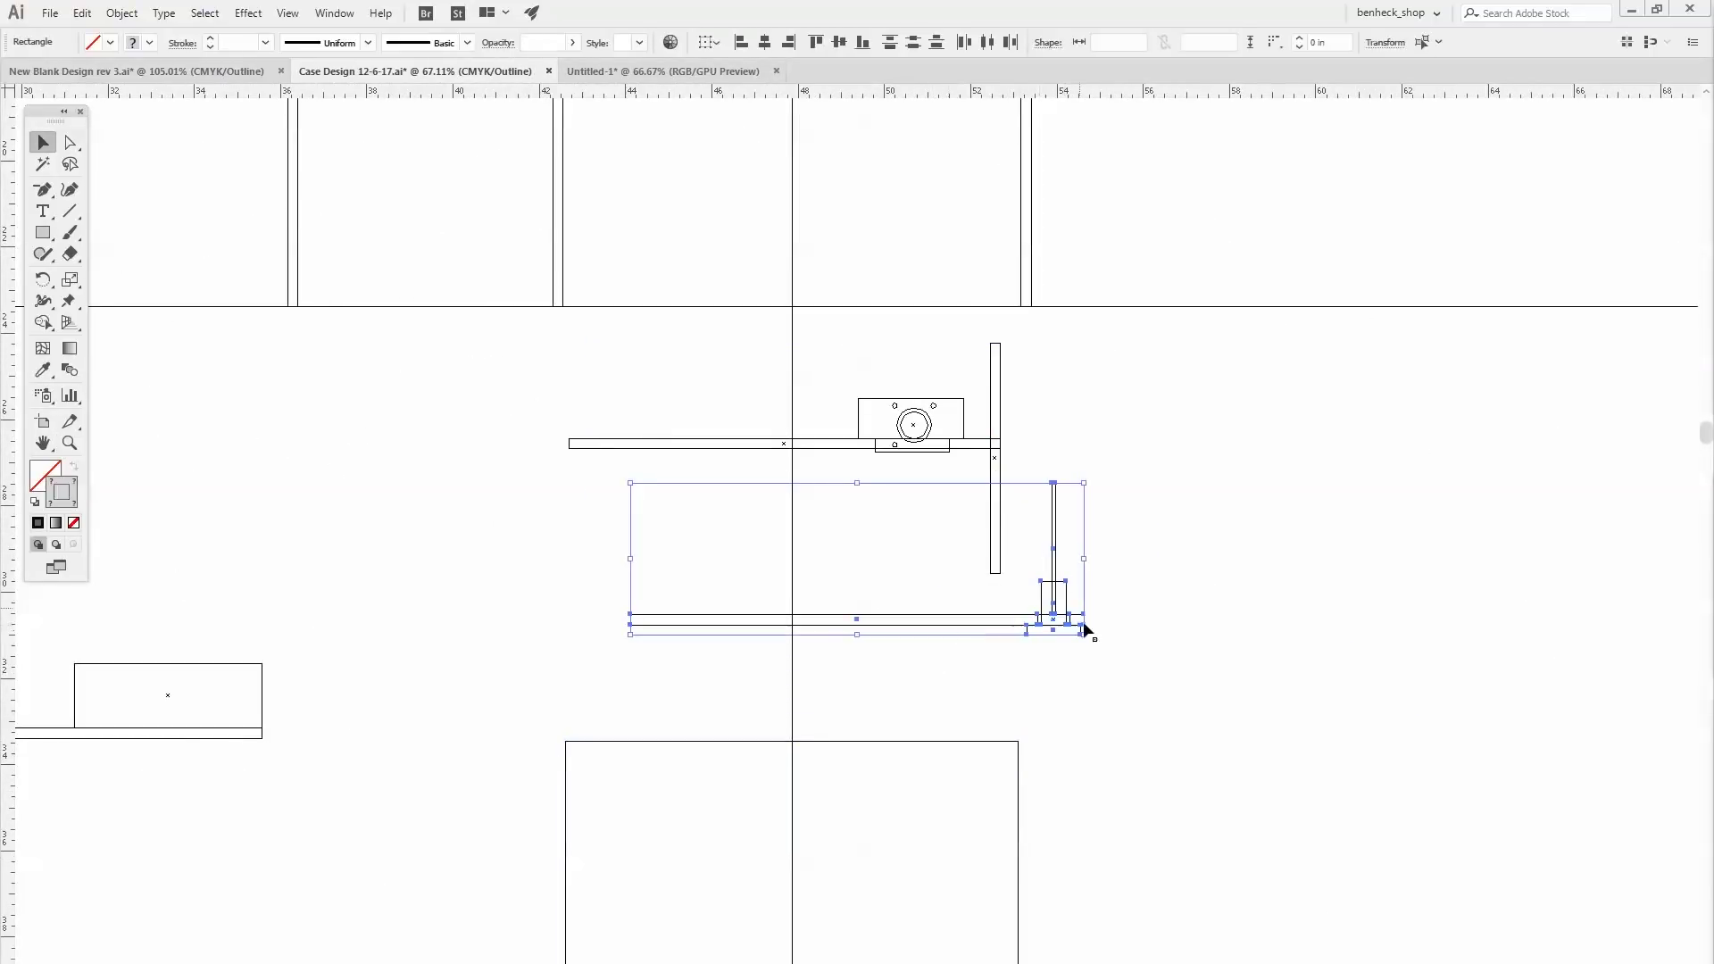
left_click_drag(1082, 622, 1017, 746)
key("shift+Up")
key("shift+Up")
key("shift+Up")
key("shift+Up")
key("shift+Up")
key("shift+Up")
key("shift+Up")
key("shift+Up")
key("shift+Up")
key("shift+Up")
key("shift+Up")
key("shift+Up")
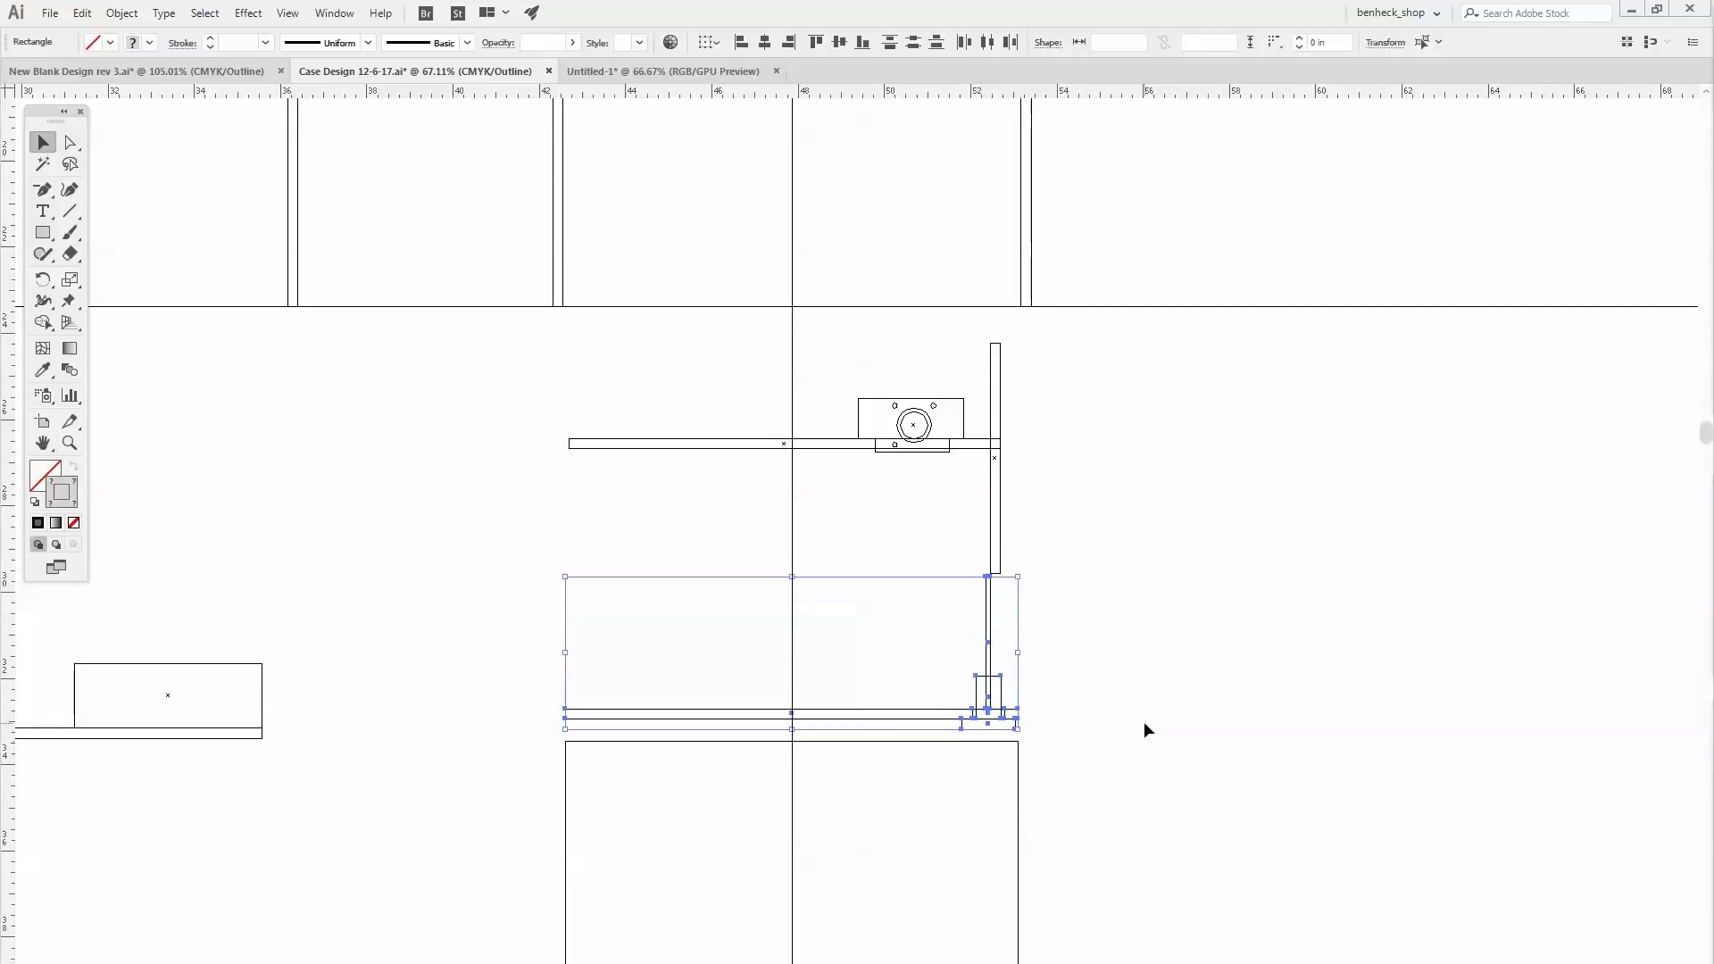
key("shift+Up")
key("shift+Up")
scroll(631, 601, "up", 3)
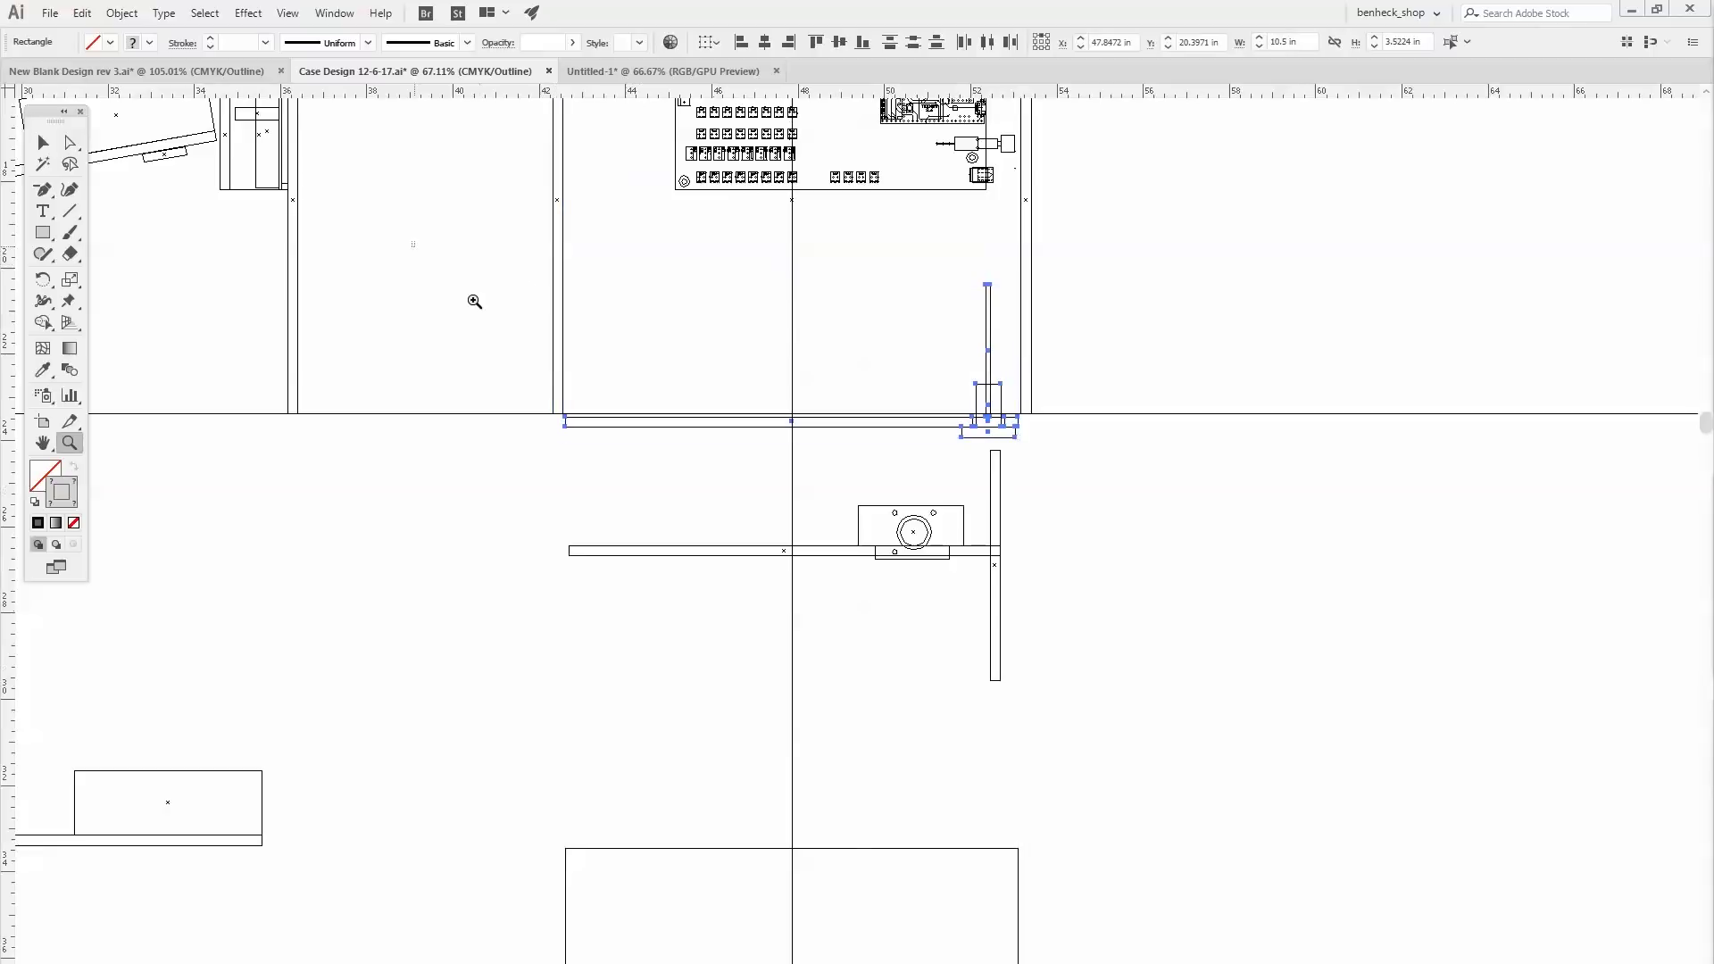
left_click_drag(413, 241, 1249, 638, "ctrl")
left_click(1269, 627)
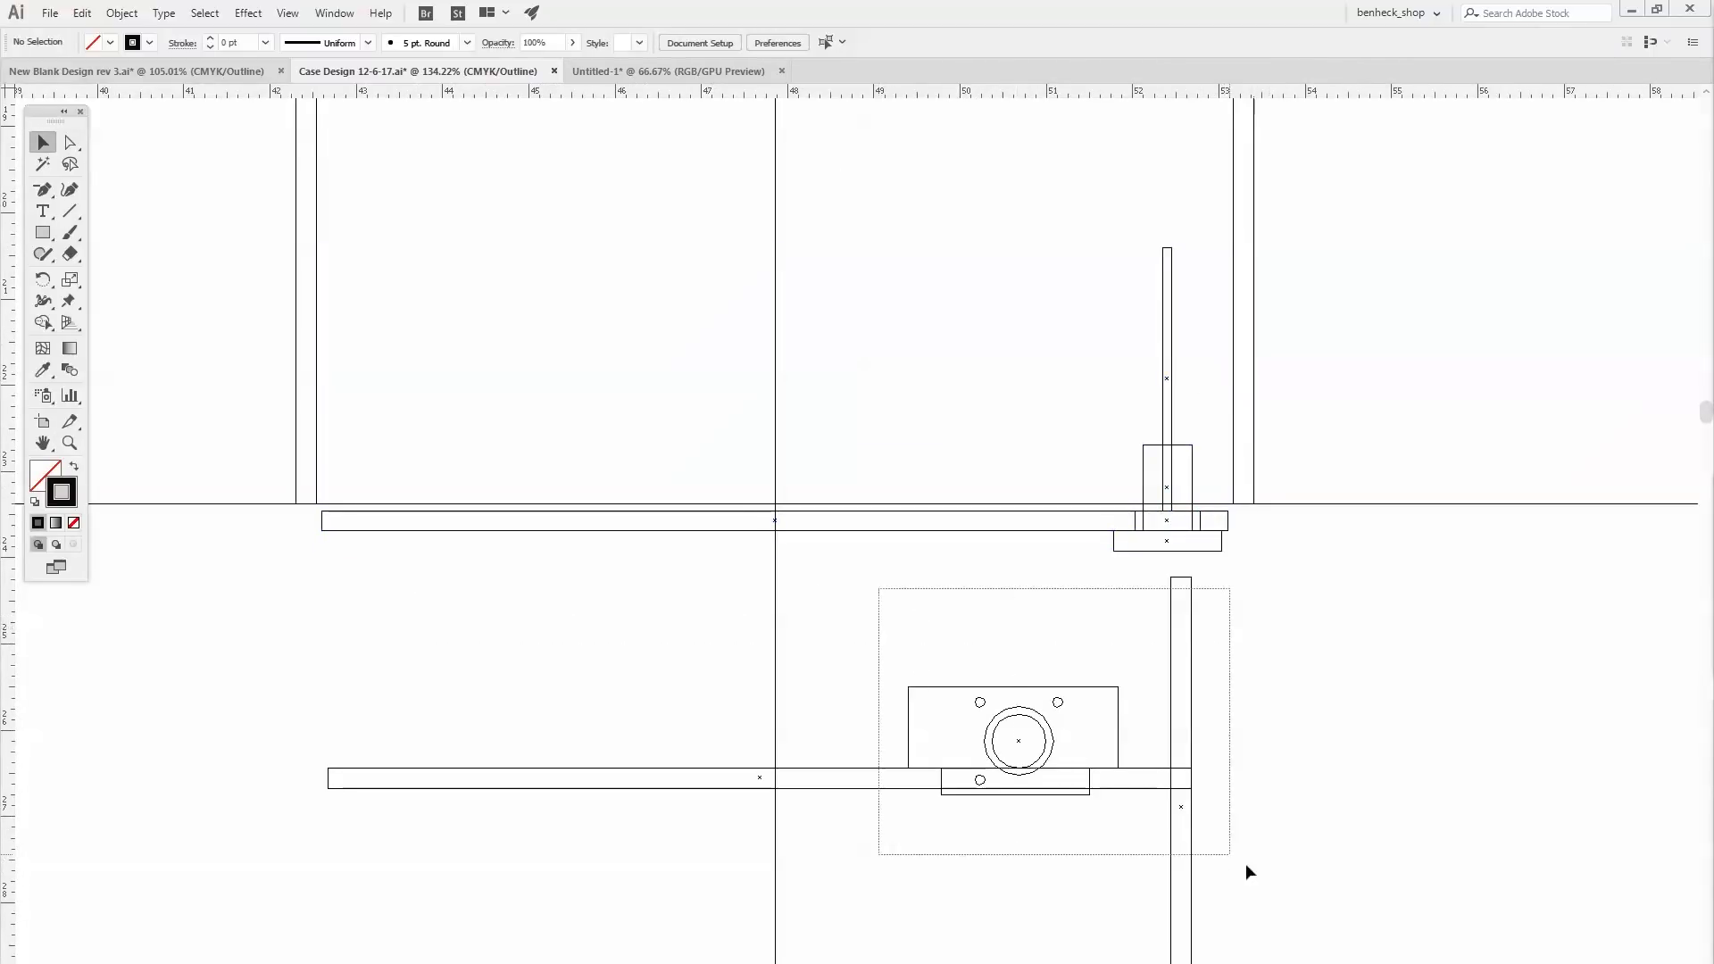
key("ctrl+z")
scroll(1323, 828, "up", 2)
key("ctrl+shift+a")
Switch to full preview and select the left and right thin vertical rectangles.
key("ctrl+y")
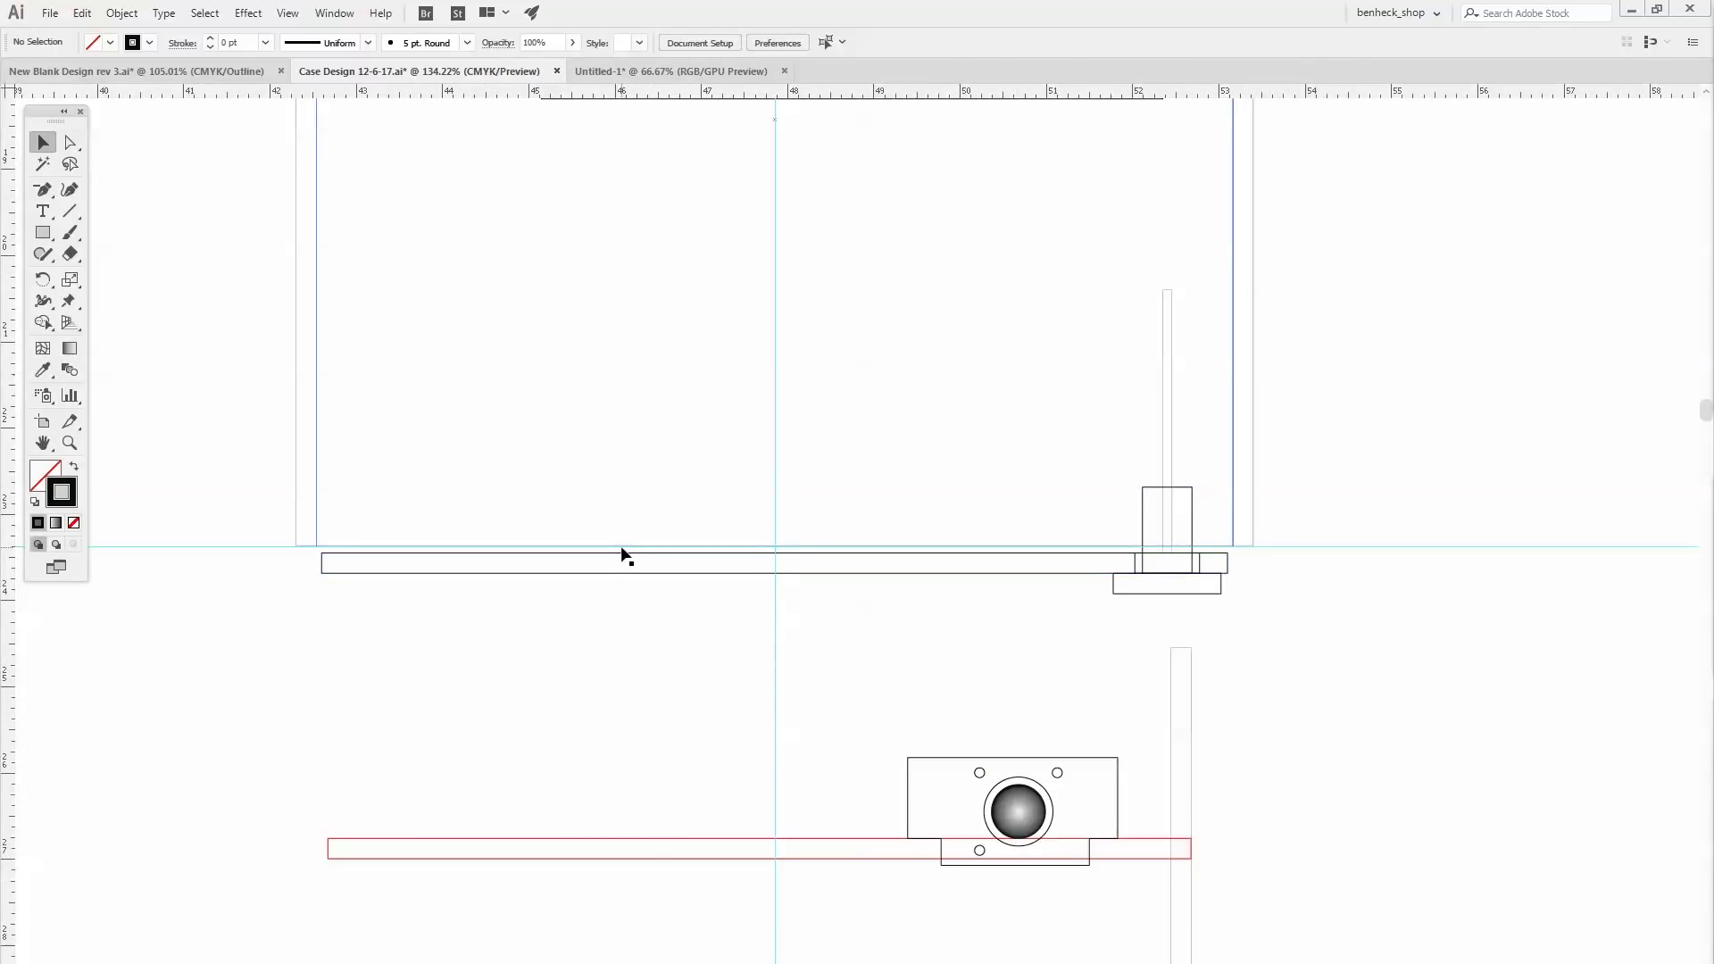
left_click(624, 544)
left_click(302, 546)
left_click(302, 546)
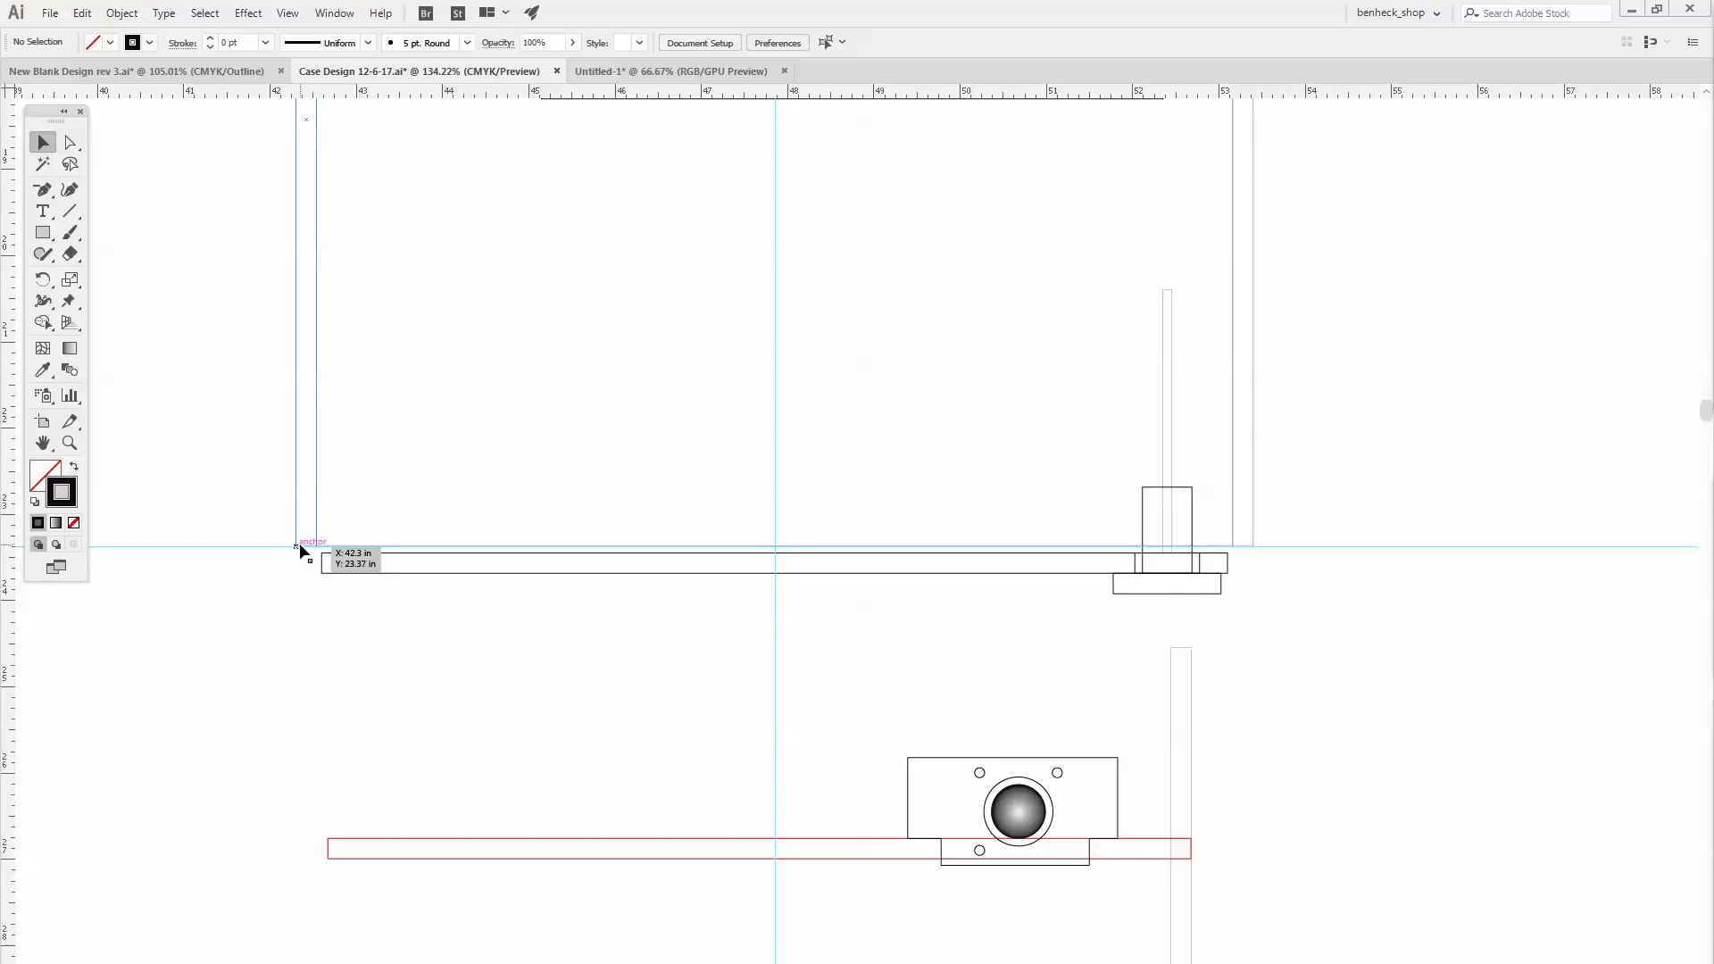
left_click(1254, 491, "shift")
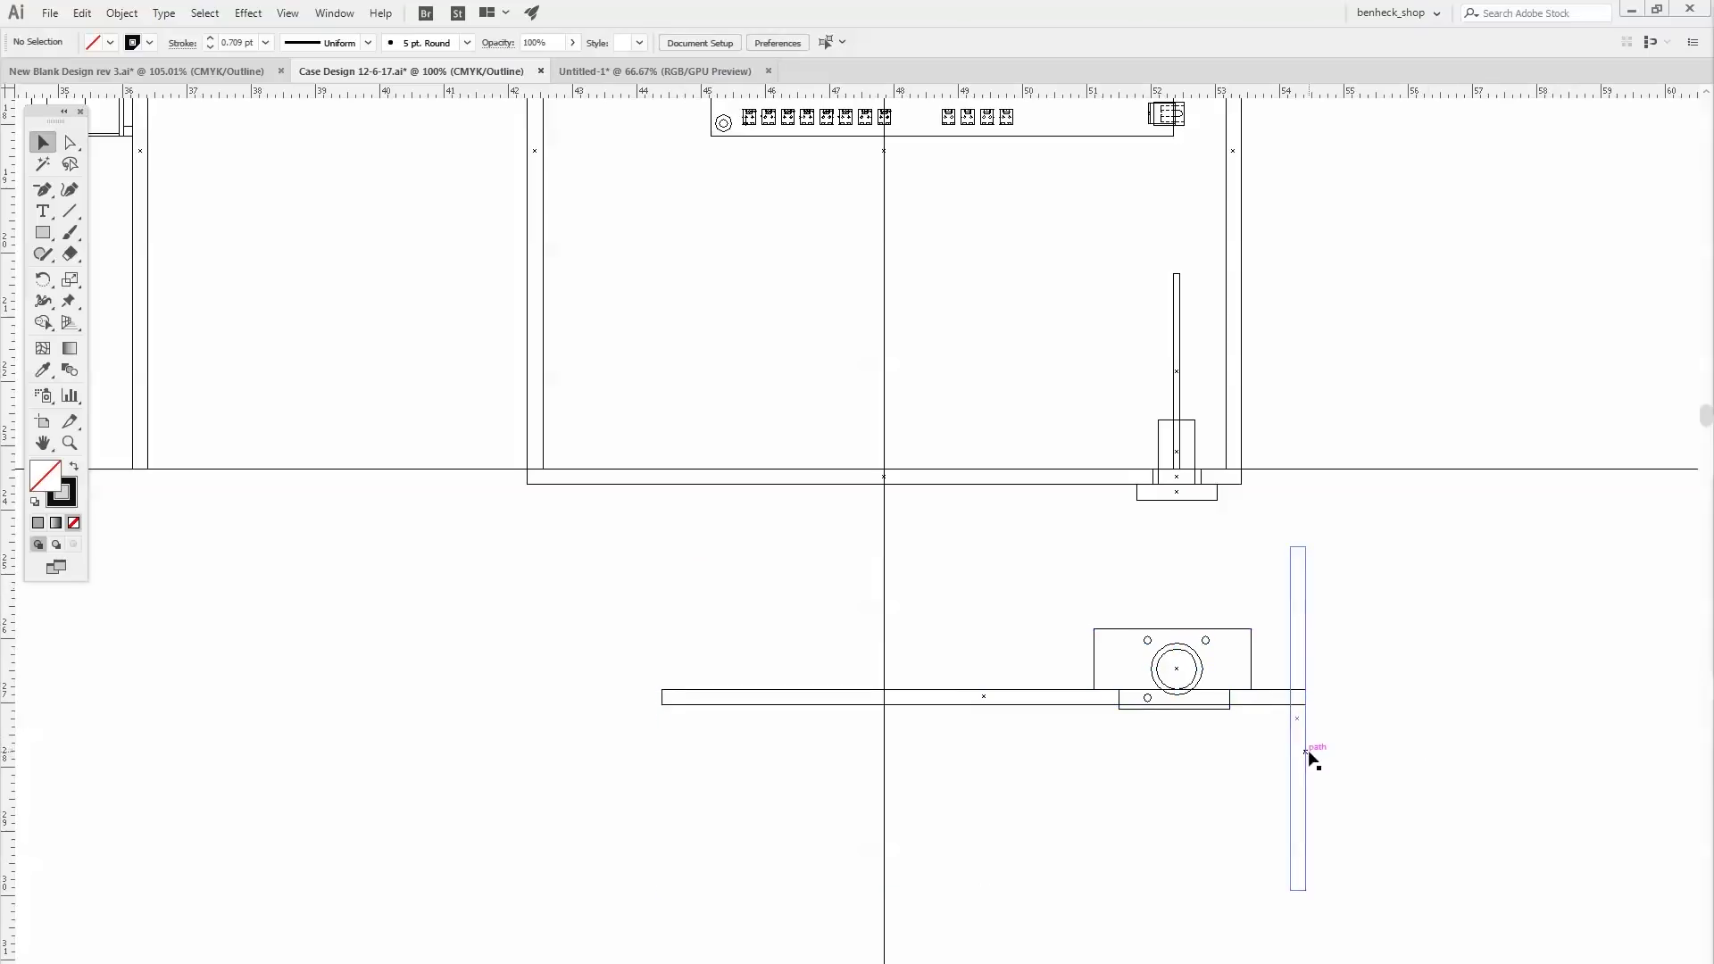
Snap the thin rectangle to the bar's right end and stretch it into an 11.1 × 5.34 in panel.
left_click_drag(1276, 757, 1308, 736)
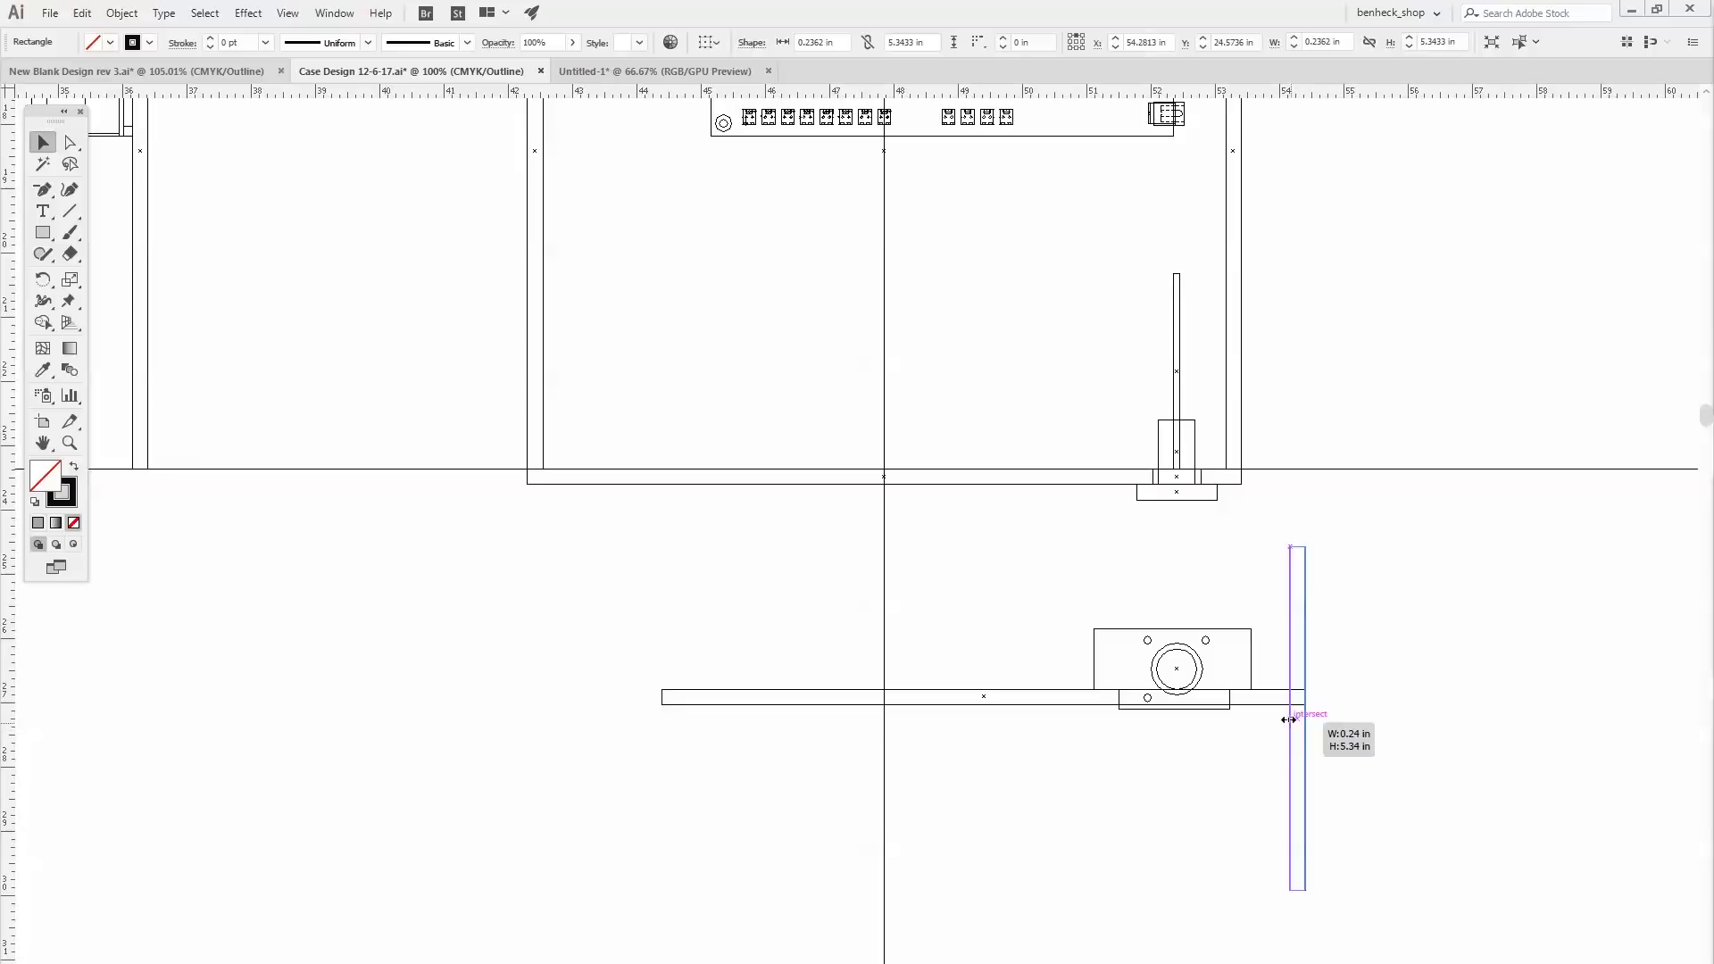
left_click_drag(1288, 719, 527, 482)
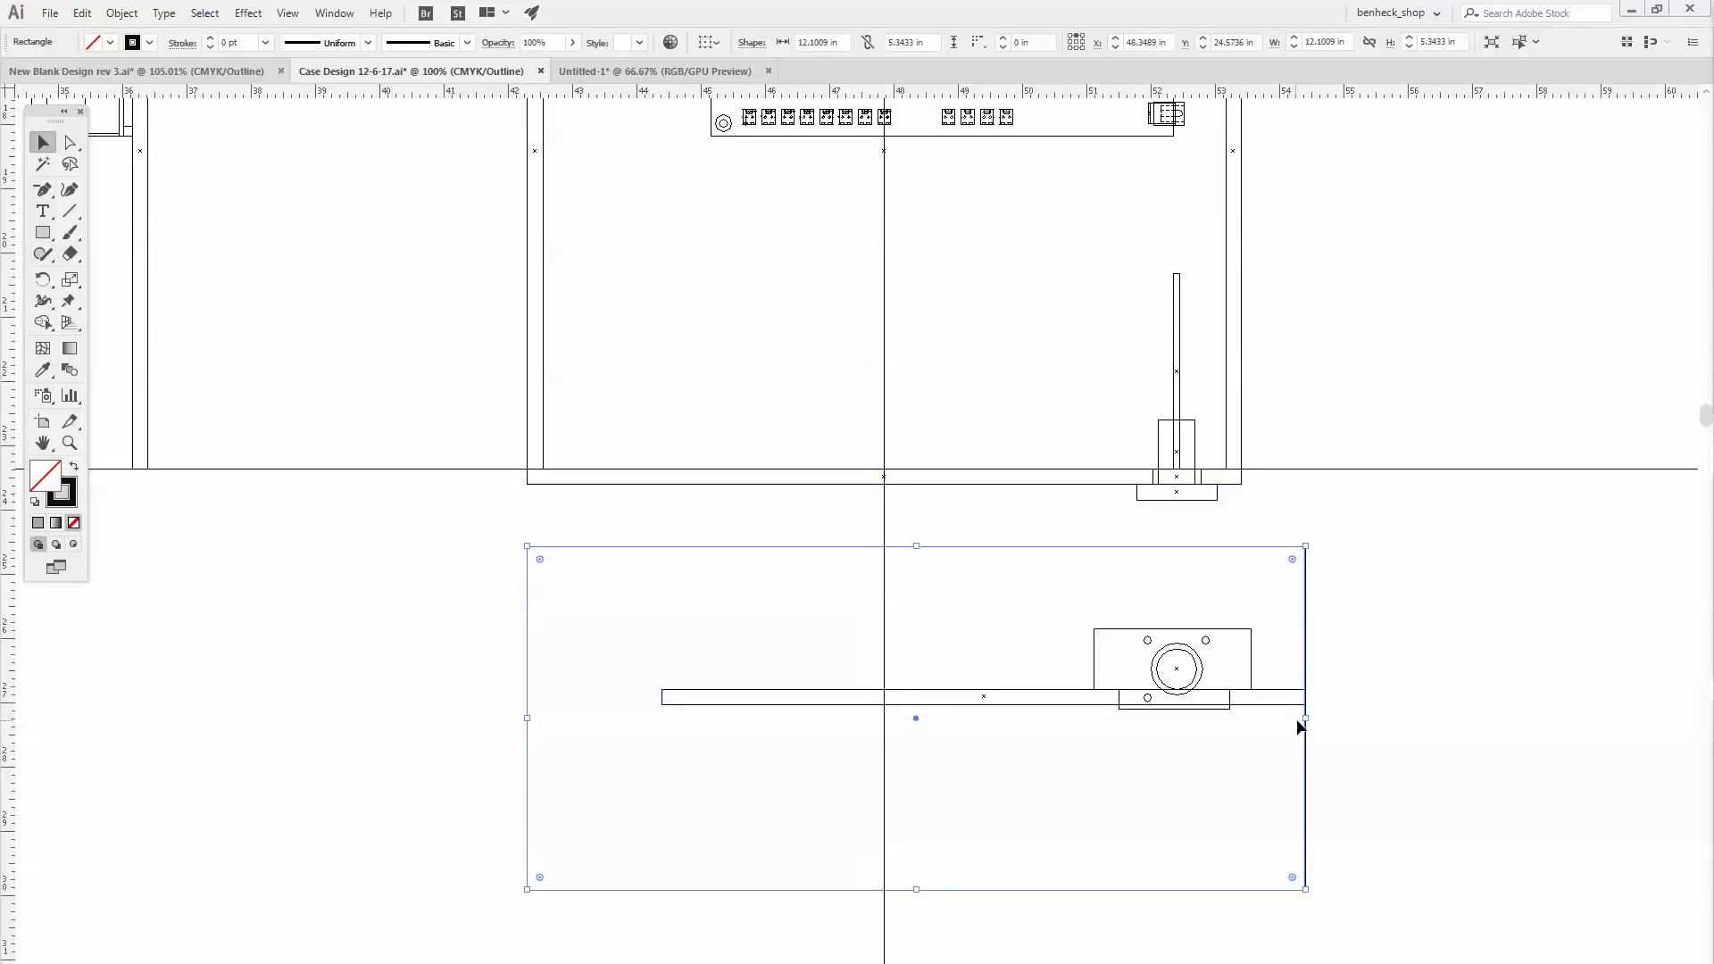
left_click_drag(1260, 510, 1241, 482)
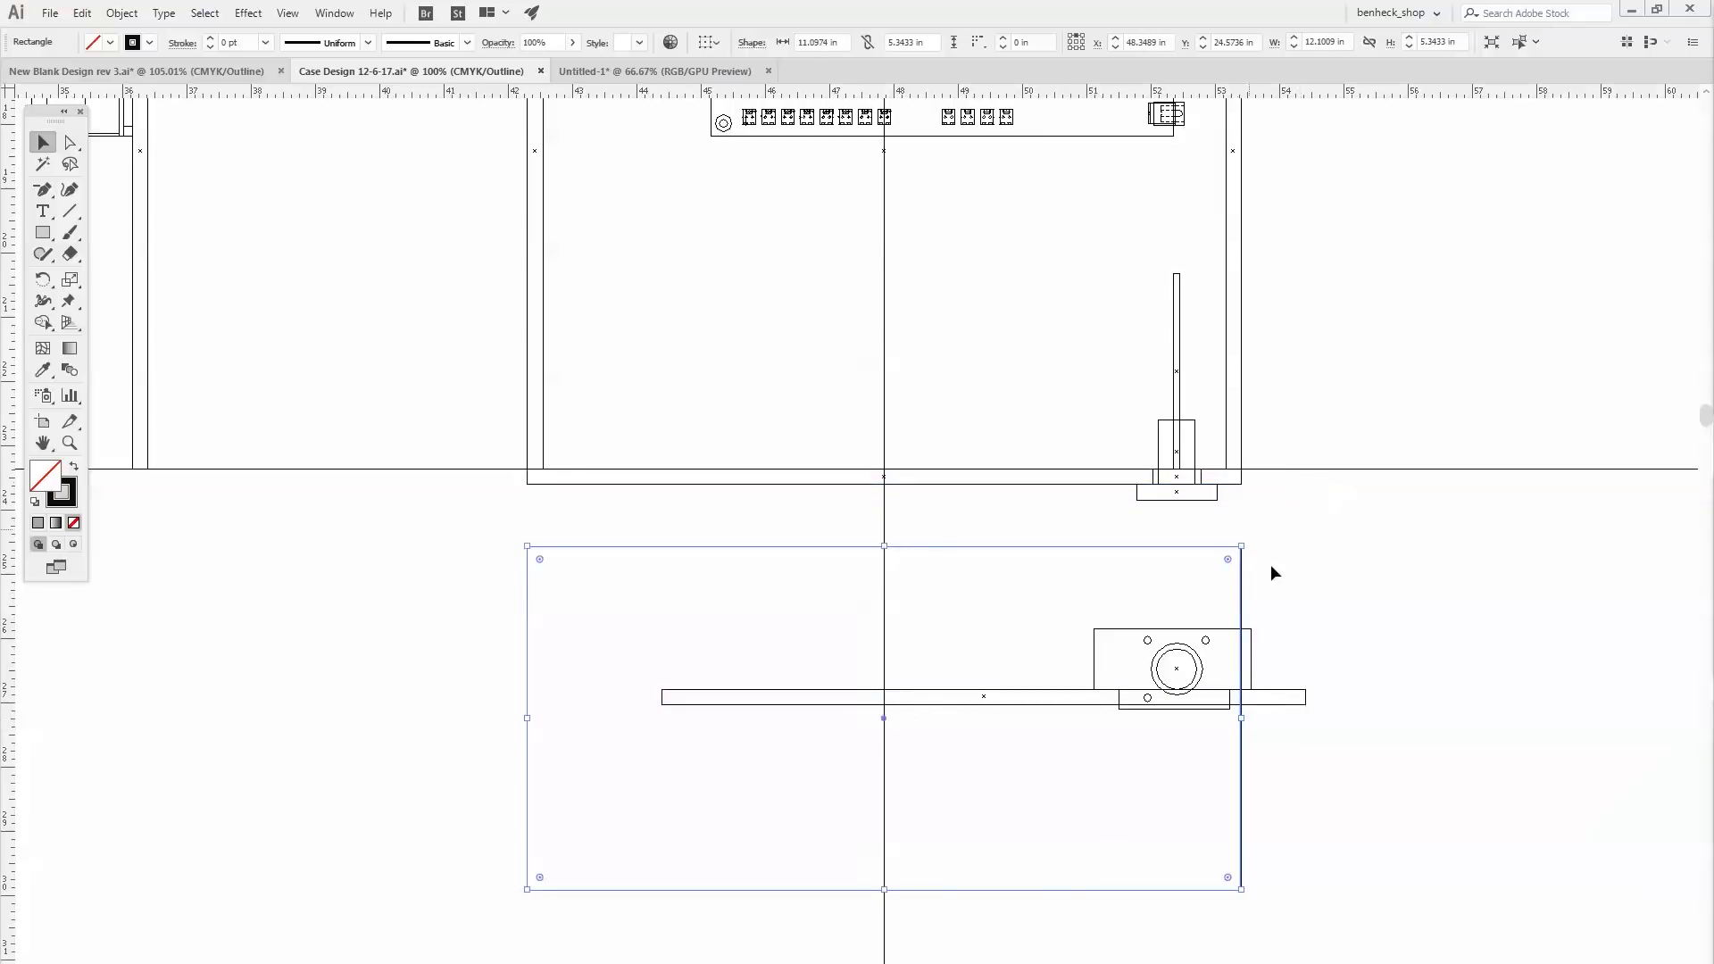
Delete the thin horizontal bar running through the new panel.
left_click(1281, 696)
key("Delete")
scroll(1285, 714, "up", 3, "alt")
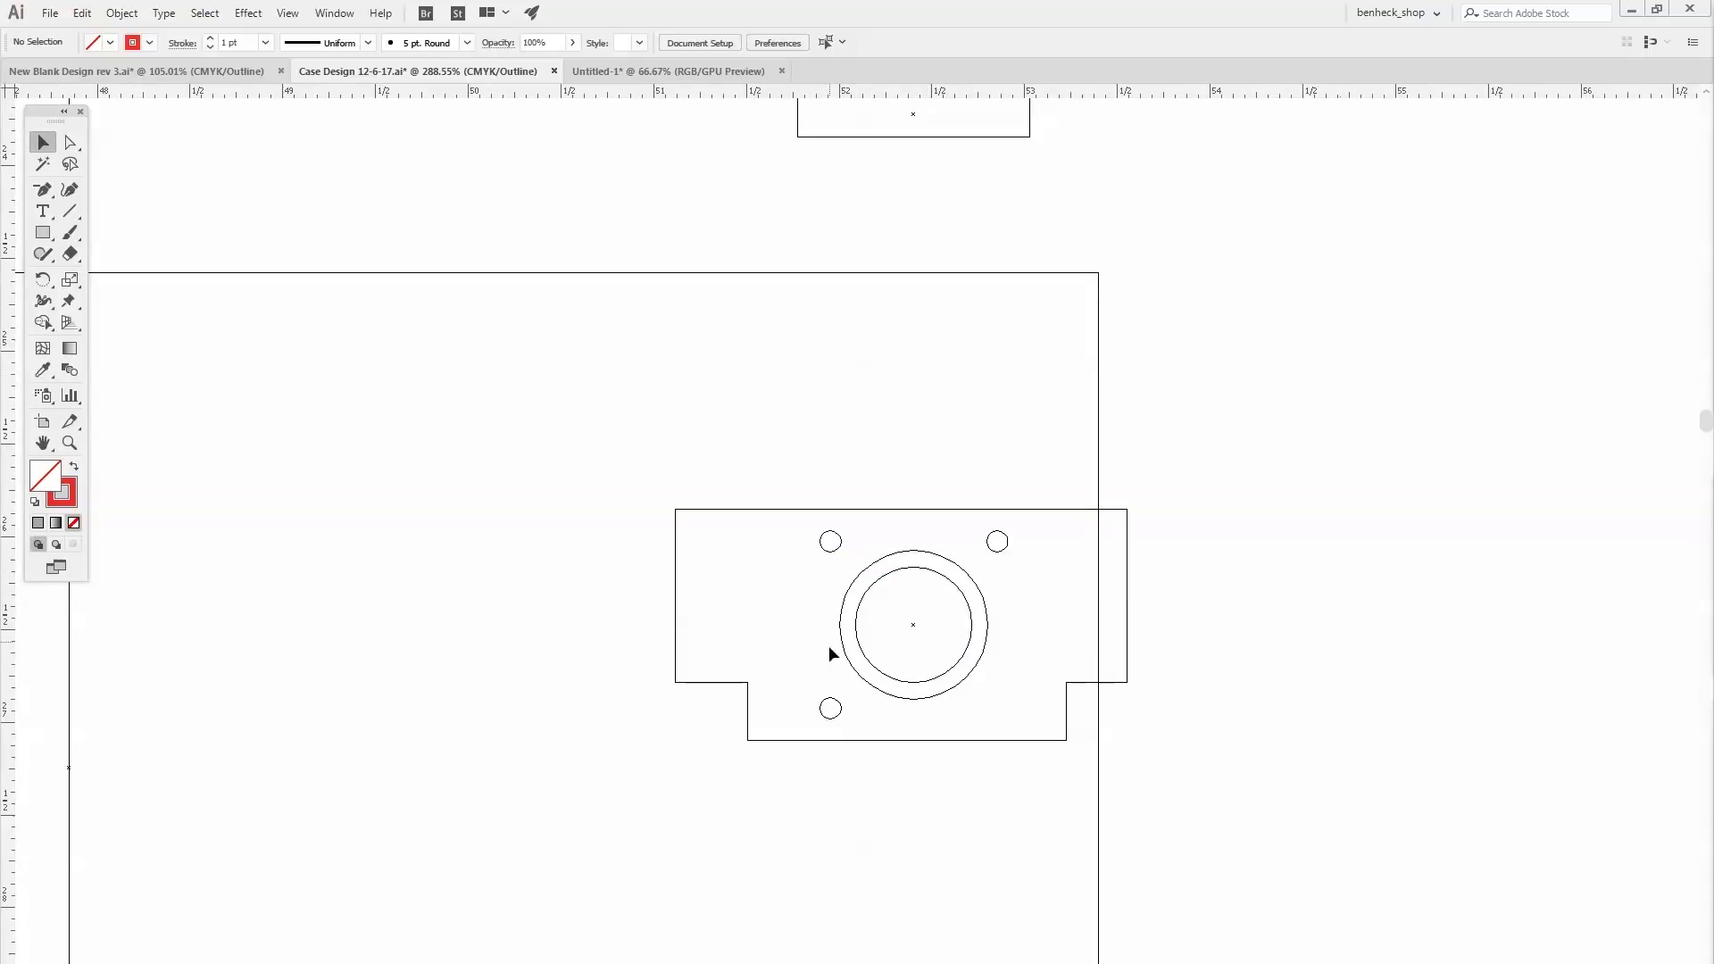
Reflect the bottom-left hole and ring vertically and place the copy as the mount's fourth hole.
left_click_drag(866, 718, 922, 848)
left_click(883, 698, "shift")
key("ctrl+shift+r")
key("Return")
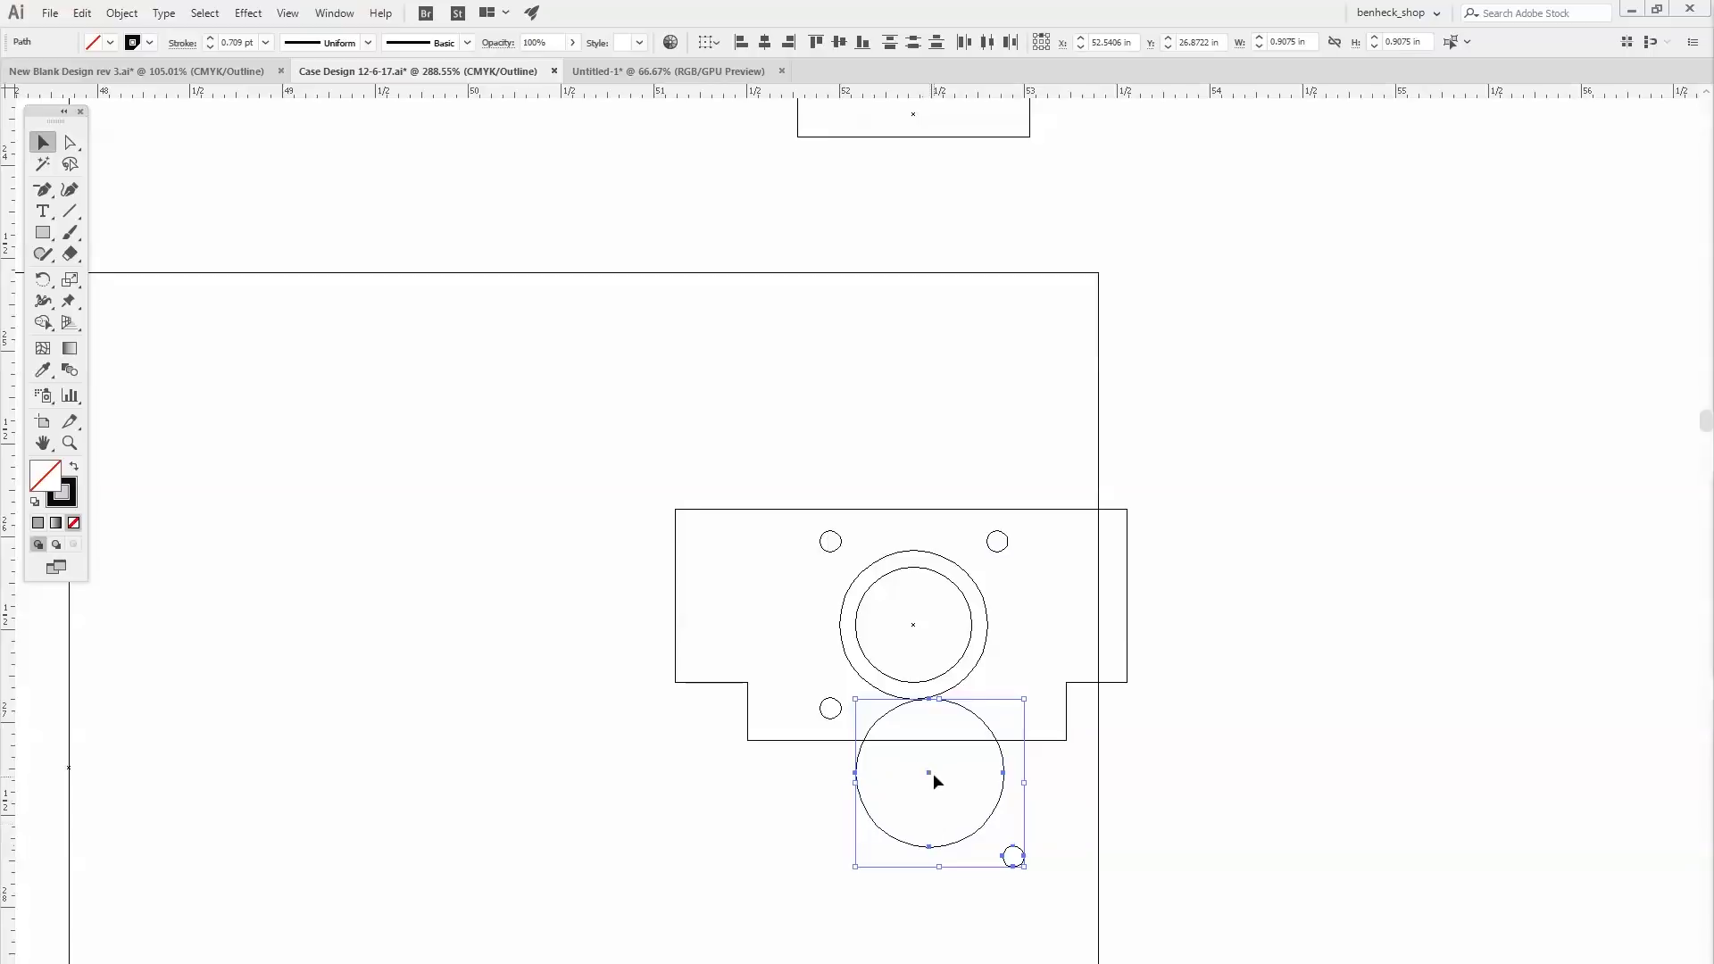
left_click_drag(1003, 773, 986, 625)
left_click(964, 658)
key("ctrl+1")
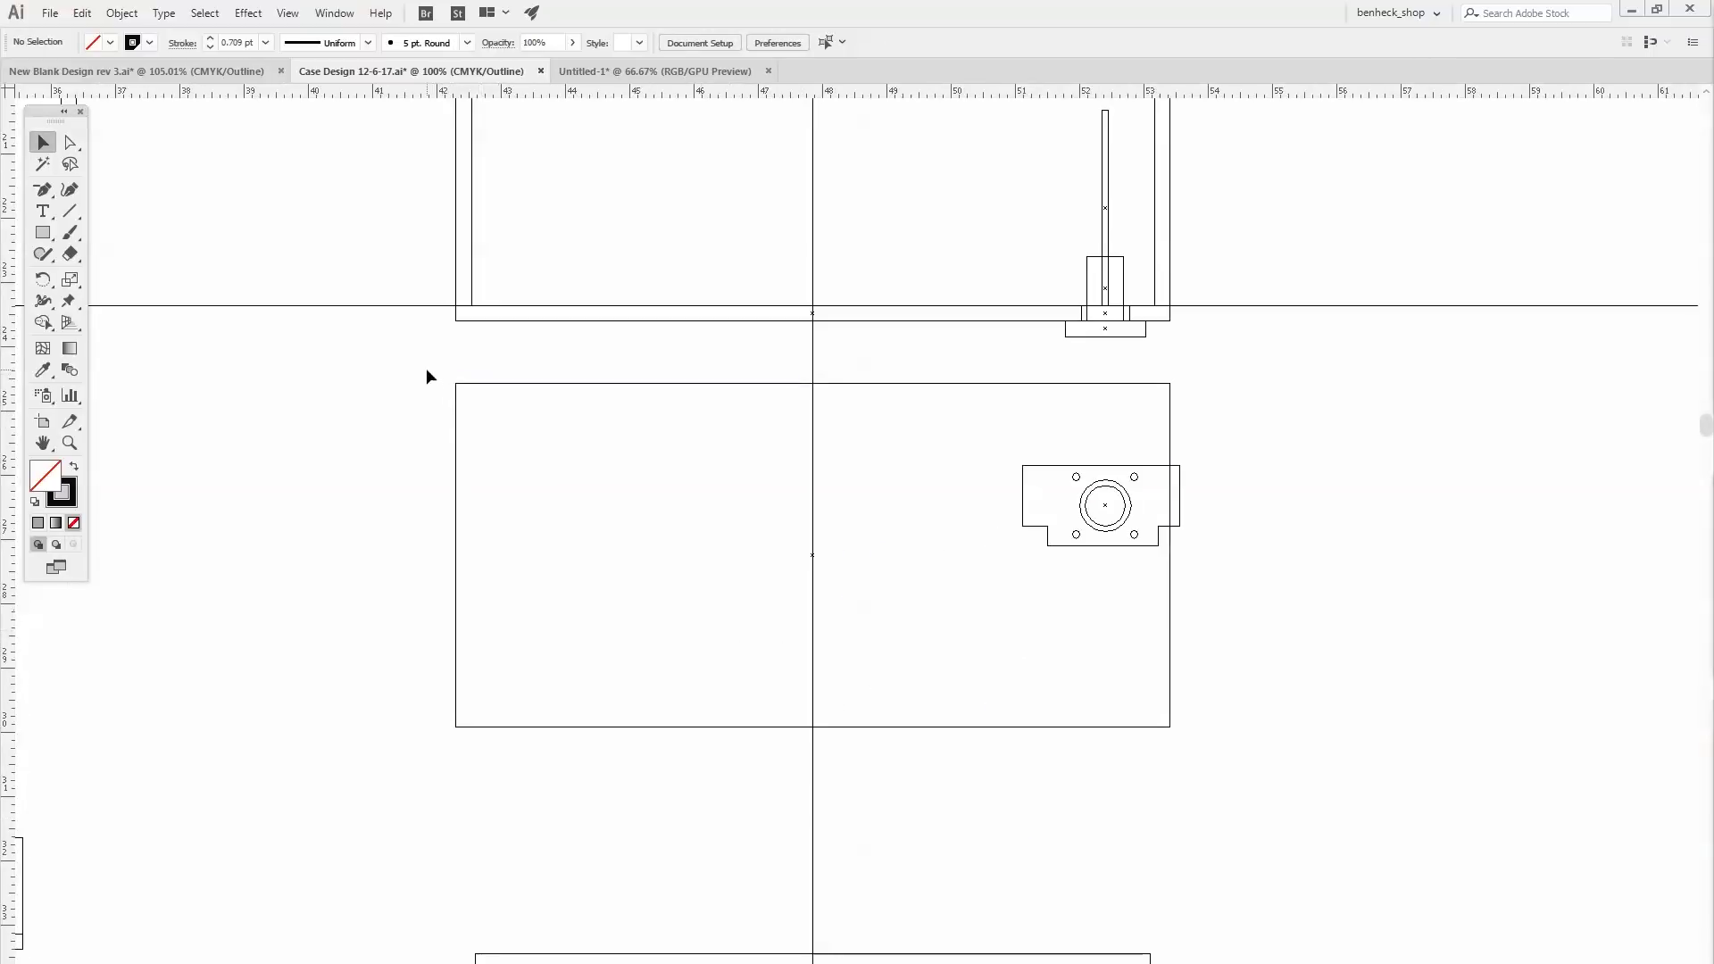
left_click_drag(427, 370, 1243, 839)
scroll(1242, 803, "up", 1)
left_click(1236, 772)
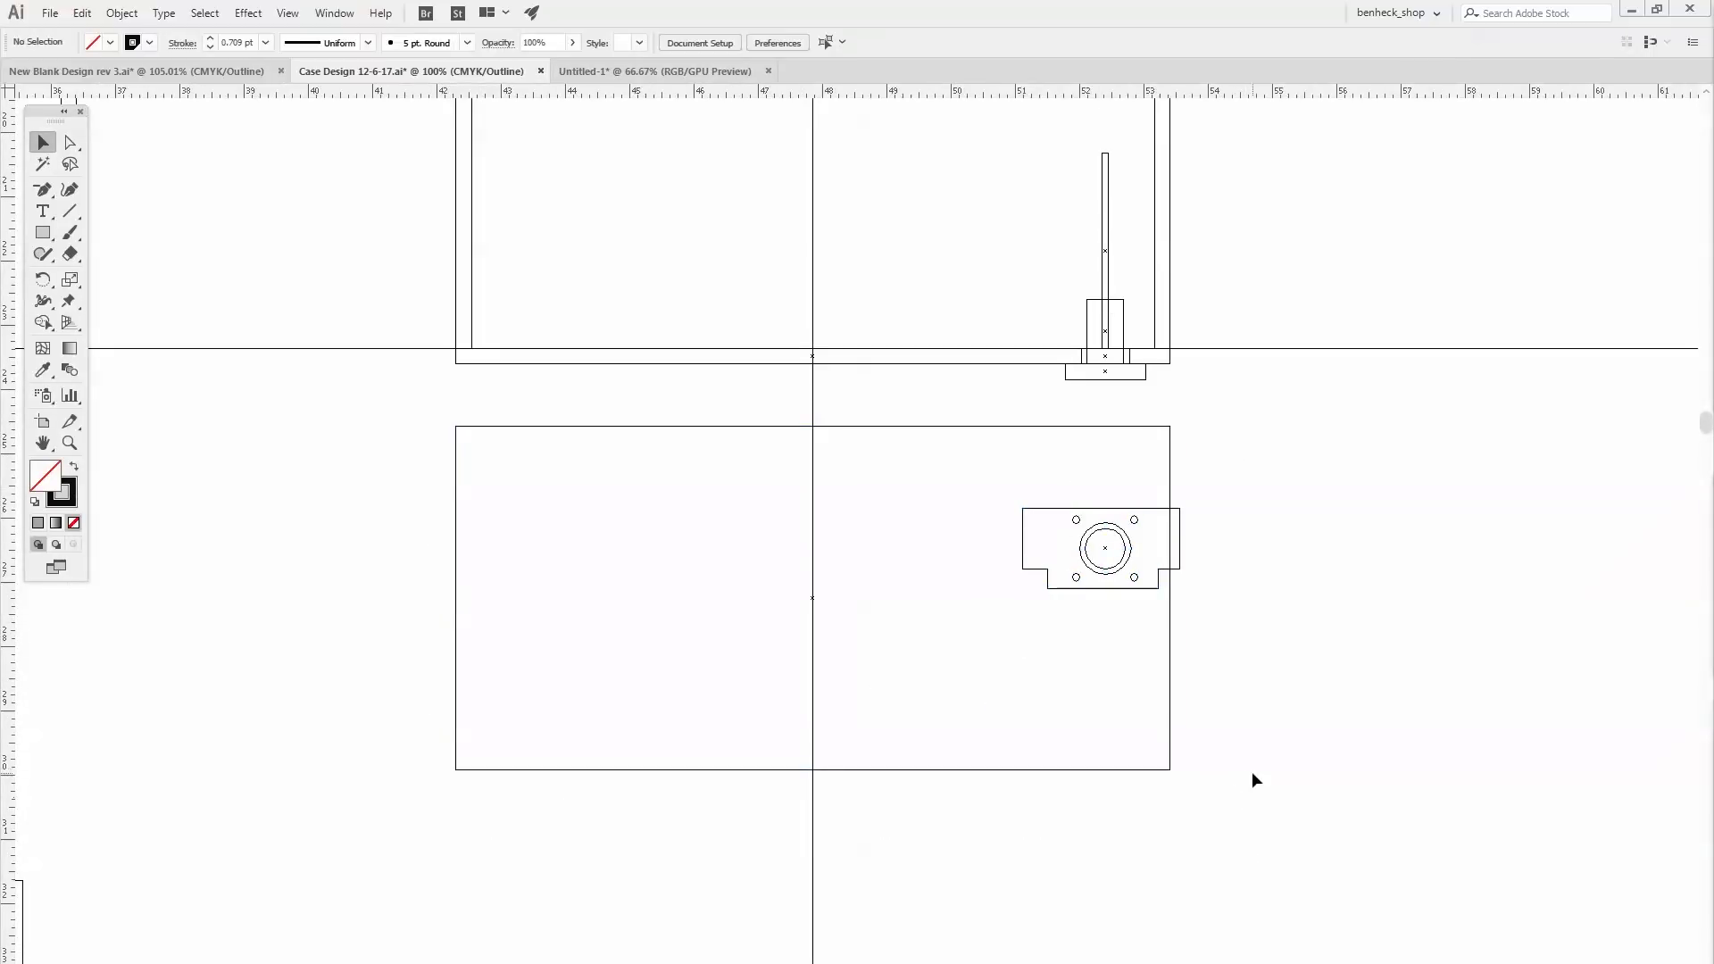